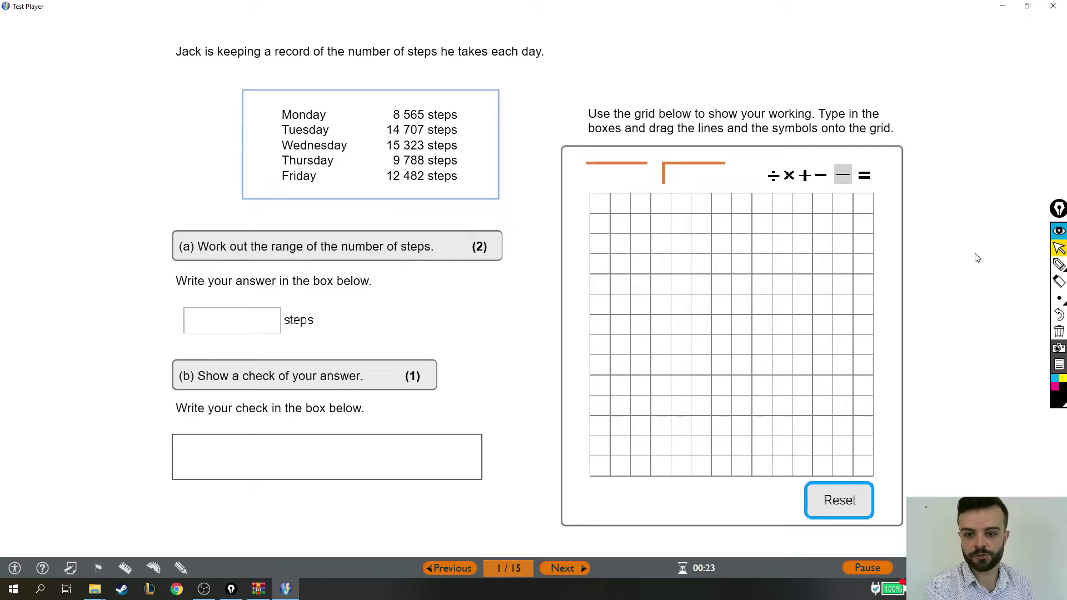
- Underline the word 'range' in question (a) with the ink tool
{"action": "left_click", "coordinate": [1057, 265]}
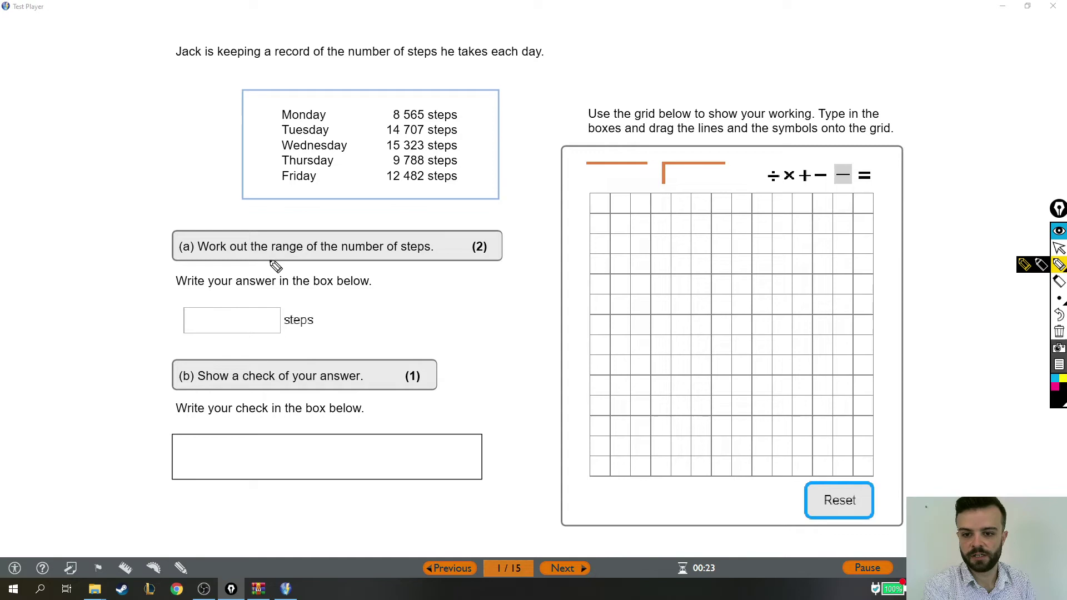
{"action": "left_click_drag", "start_coordinate": [269, 256], "coordinate": [304, 256]}
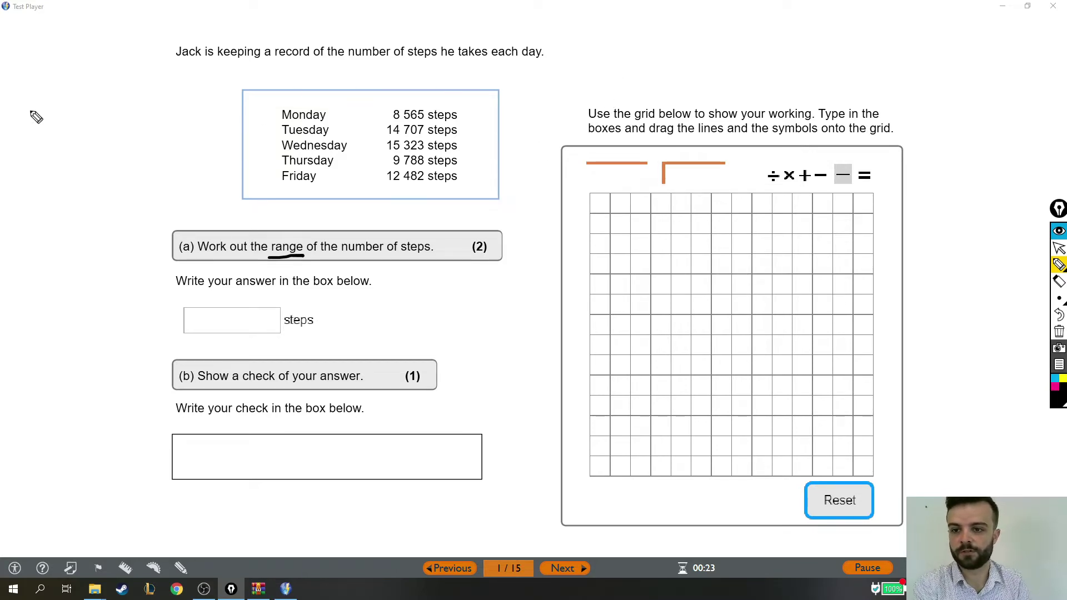
- Handwrite 'range = biggest − smallest' in the left margin
{"action": "left_click_drag", "start_coordinate": [31, 92], "coordinate": [25, 110]}
{"action": "mouse_move", "coordinate": [38, 98]}
{"action": "left_mouse_down"}
{"action": "mouse_move", "coordinate": [39, 114]}
{"action": "mouse_move", "coordinate": [59, 107]}
{"action": "mouse_move", "coordinate": [61, 126]}
{"action": "mouse_move", "coordinate": [109, 103]}
{"action": "left_mouse_up"}
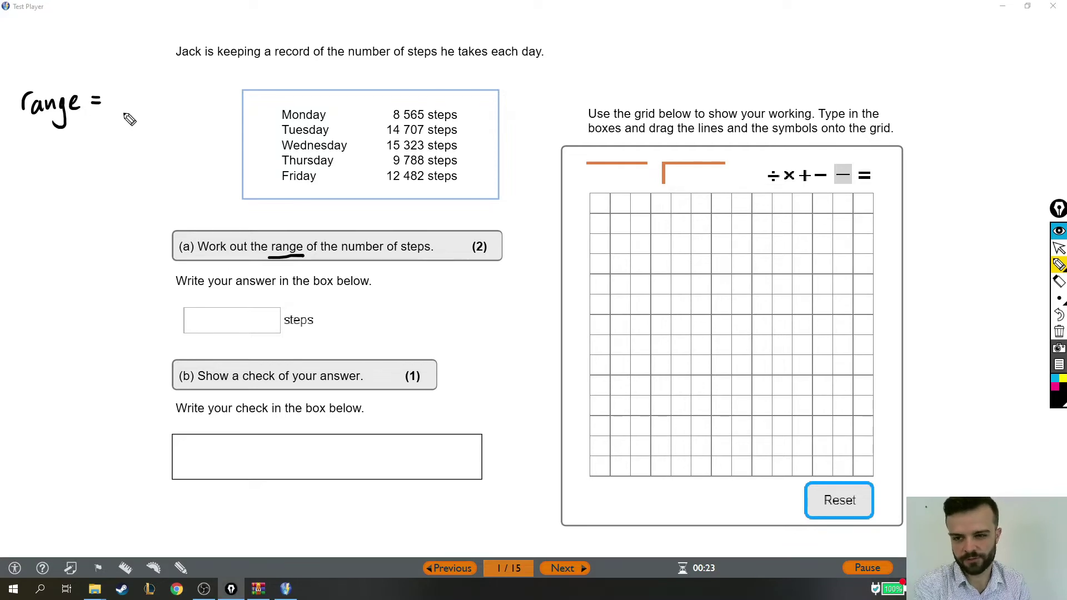
{"action": "mouse_move", "coordinate": [109, 86]}
{"action": "left_mouse_down"}
{"action": "mouse_move", "coordinate": [136, 113]}
{"action": "mouse_move", "coordinate": [183, 96]}
{"action": "left_mouse_up"}
{"action": "left_click_drag", "start_coordinate": [103, 137], "coordinate": [213, 137]}
{"action": "left_click_drag", "start_coordinate": [206, 125], "coordinate": [219, 122]}
- Mark the Monday and Wednesday step counts in cyan, then switch the ink to dark purple
{"action": "left_click", "coordinate": [1054, 378]}
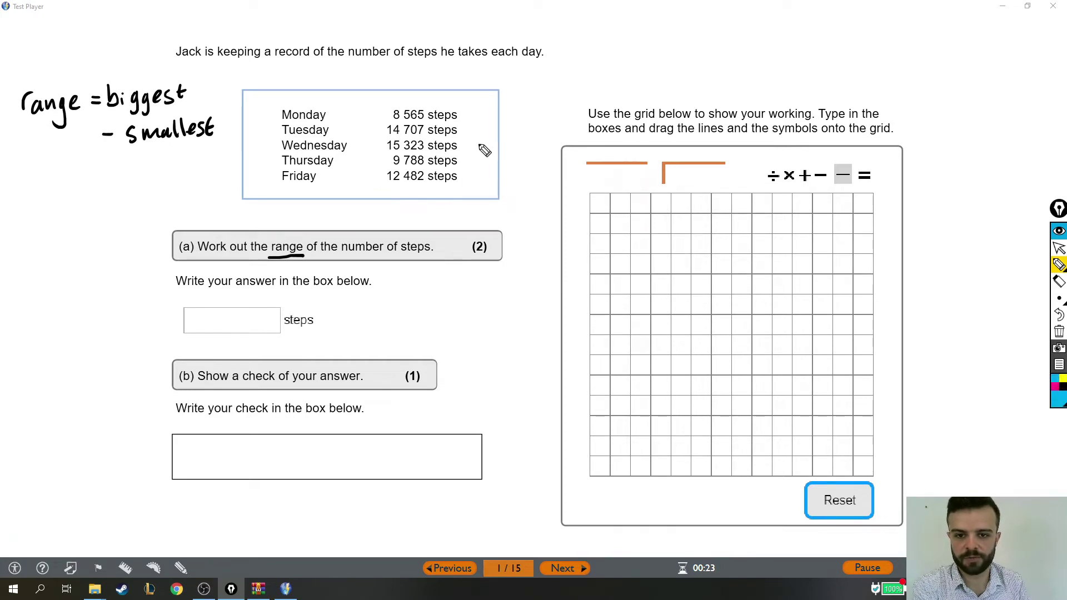
{"action": "mouse_move", "coordinate": [480, 143]}
{"action": "left_mouse_down"}
{"action": "mouse_move", "coordinate": [463, 144]}
{"action": "mouse_move", "coordinate": [467, 115]}
{"action": "left_mouse_up"}
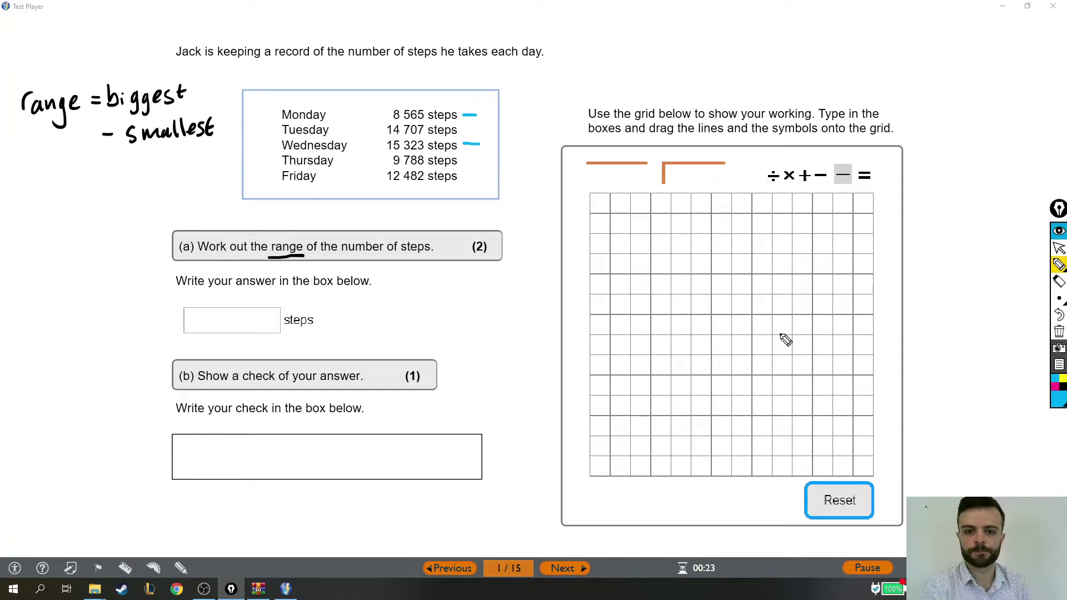
{"action": "left_click", "coordinate": [1055, 397]}
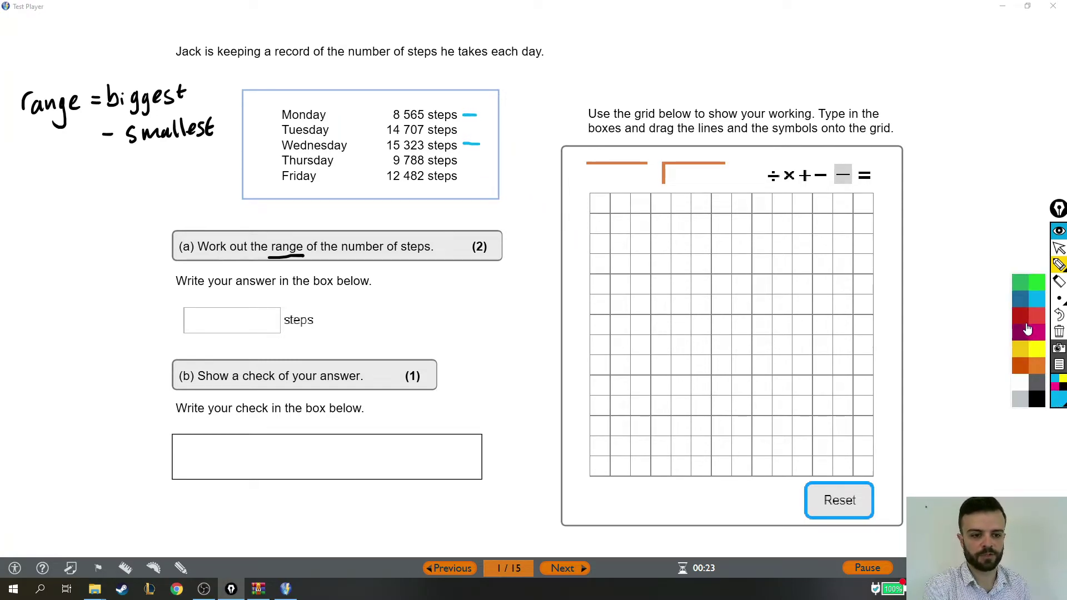
{"action": "left_click", "coordinate": [1024, 334]}
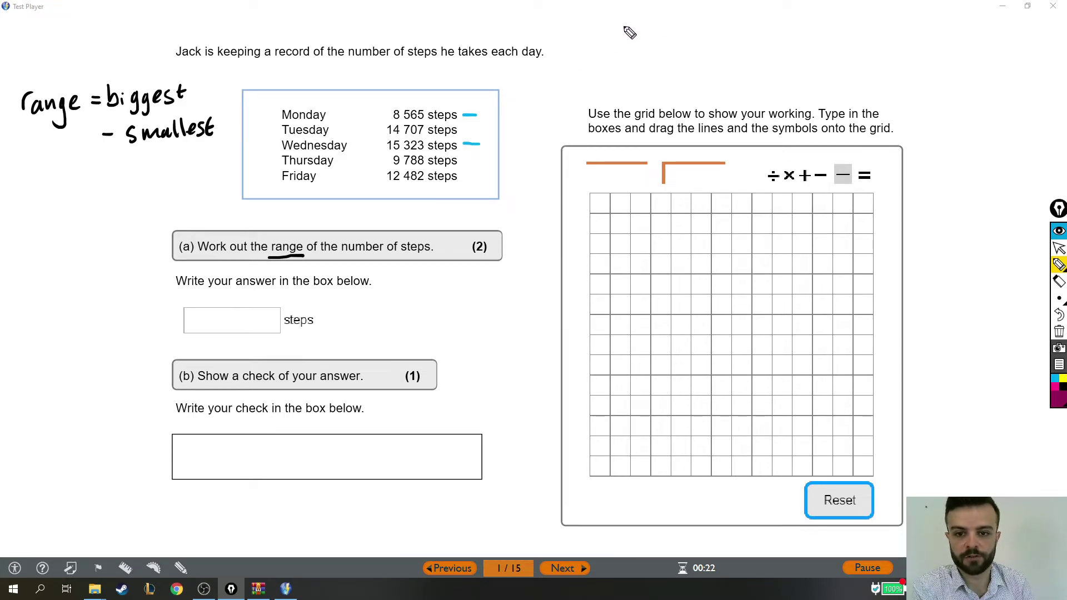
- Write 15323 − 8565 at the top and rule a red line beneath it
{"action": "mouse_move", "coordinate": [629, 18]}
{"action": "left_mouse_down"}
{"action": "mouse_move", "coordinate": [627, 43]}
{"action": "mouse_move", "coordinate": [717, 39]}
{"action": "left_mouse_up"}
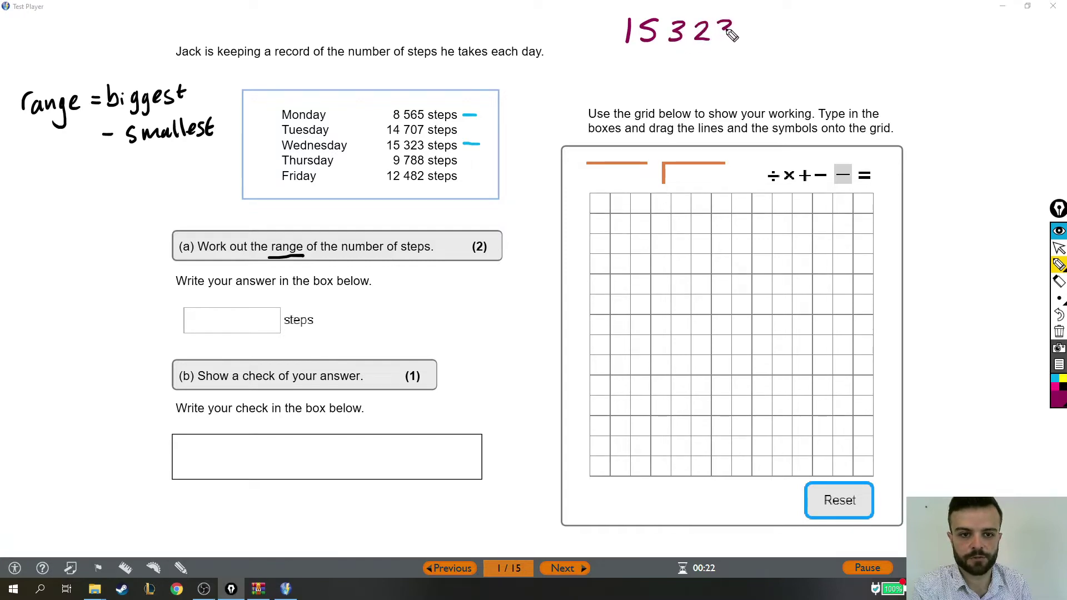
{"action": "mouse_move", "coordinate": [591, 55]}
{"action": "left_mouse_down"}
{"action": "mouse_move", "coordinate": [650, 49]}
{"action": "mouse_move", "coordinate": [684, 58]}
{"action": "mouse_move", "coordinate": [666, 66]}
{"action": "mouse_move", "coordinate": [716, 65]}
{"action": "left_mouse_up"}
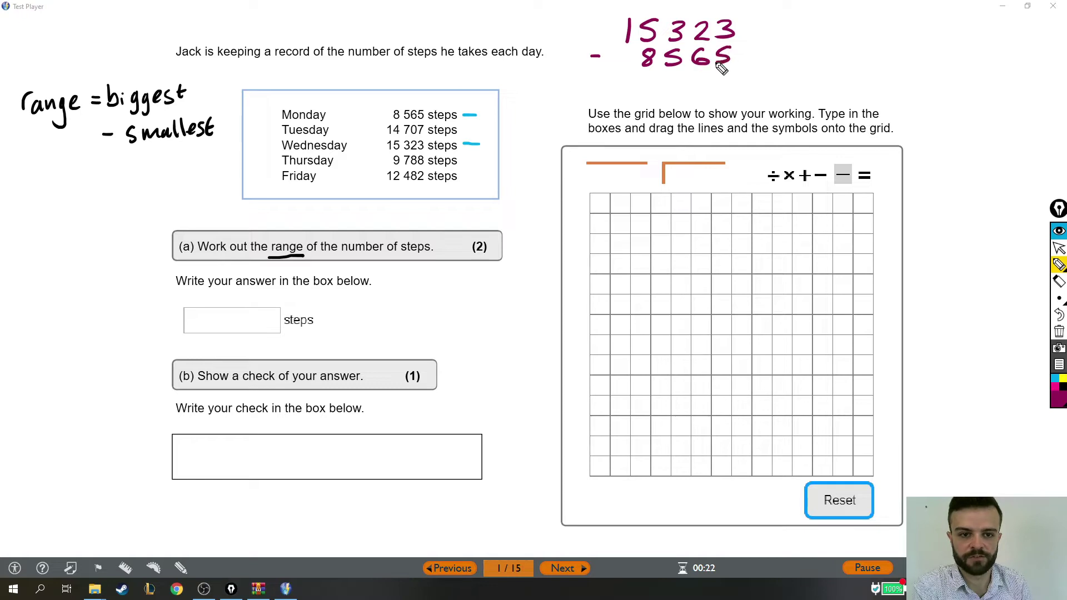
{"action": "left_click", "coordinate": [1058, 399]}
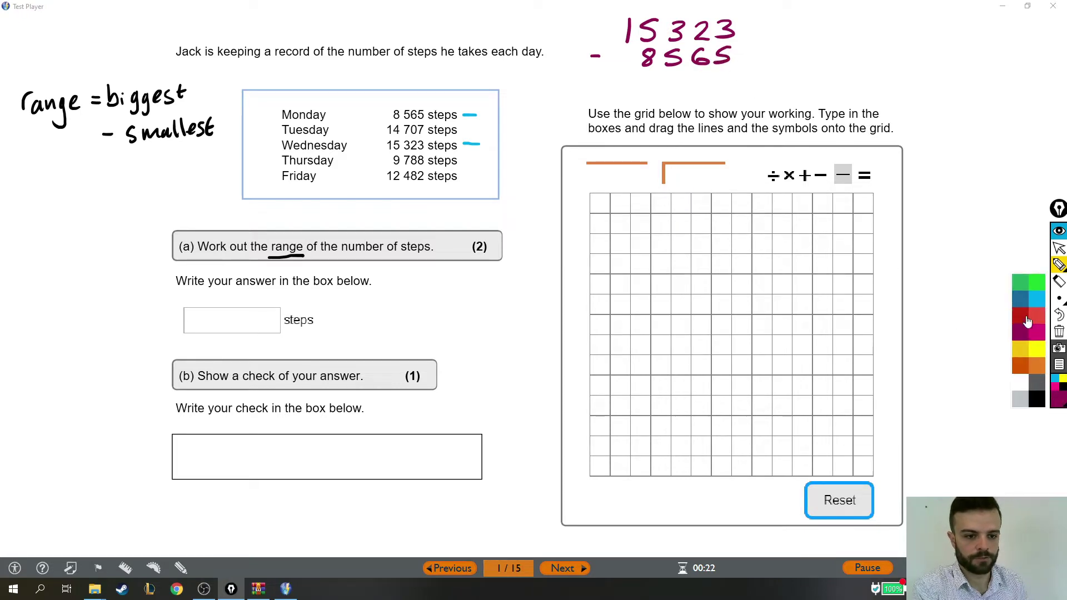
{"action": "left_click", "coordinate": [1026, 320]}
{"action": "left_click_drag", "start_coordinate": [583, 72], "coordinate": [745, 70]}
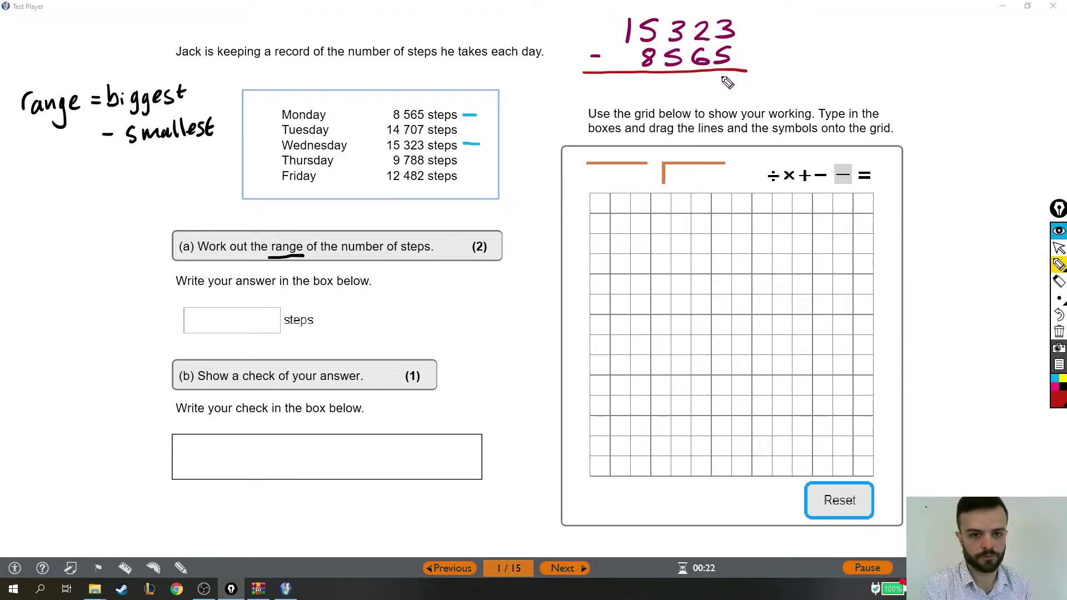
- Work the subtraction with borrowing column by column to reach 6758
{"action": "mouse_move", "coordinate": [694, 20]}
{"action": "left_mouse_down"}
{"action": "mouse_move", "coordinate": [708, 43]}
{"action": "mouse_move", "coordinate": [694, 24]}
{"action": "mouse_move", "coordinate": [718, 27]}
{"action": "left_mouse_up"}
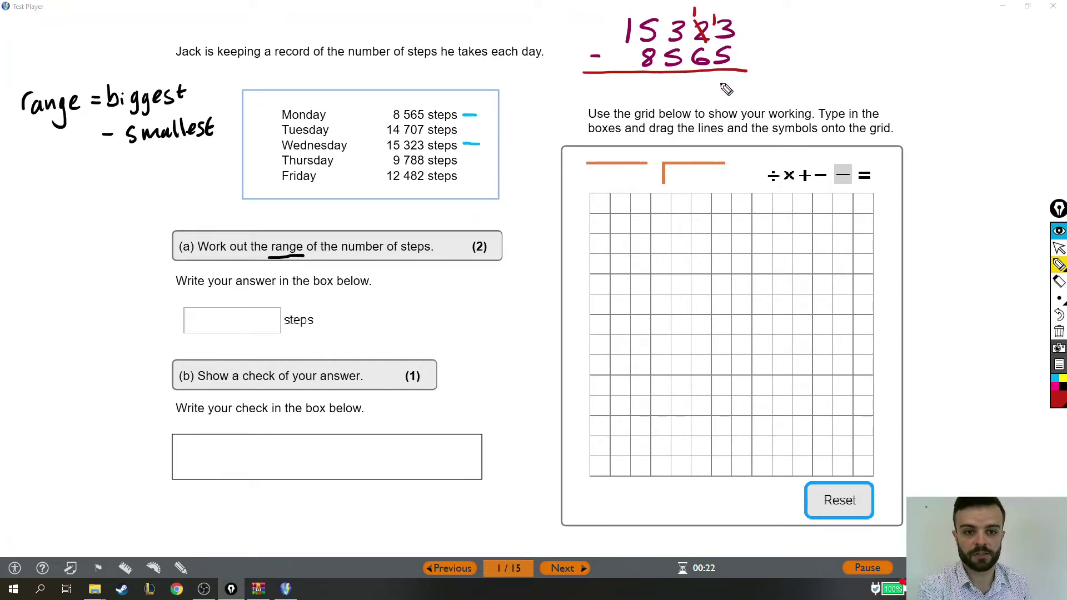
{"action": "left_click_drag", "start_coordinate": [722, 83], "coordinate": [721, 79]}
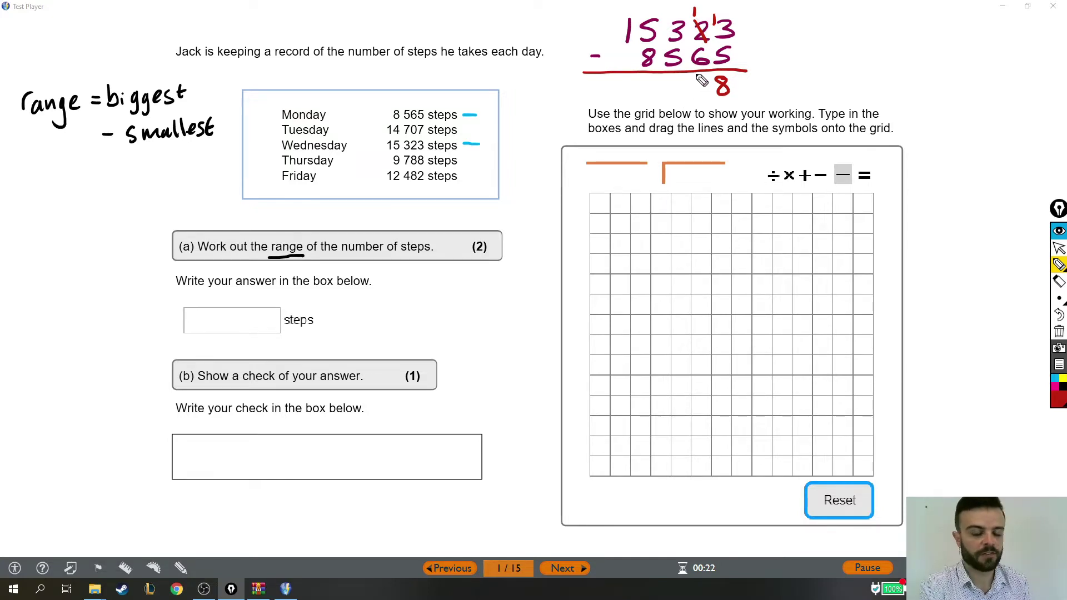
{"action": "left_click_drag", "start_coordinate": [679, 20], "coordinate": [671, 43]}
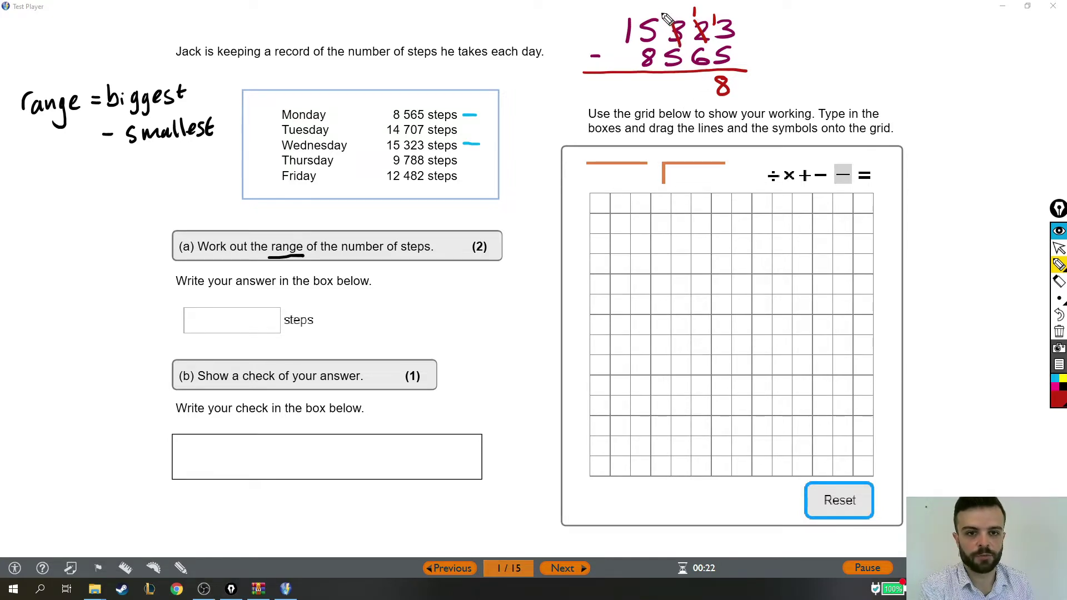
{"action": "mouse_move", "coordinate": [669, 7]}
{"action": "left_mouse_down"}
{"action": "mouse_move", "coordinate": [688, 17]}
{"action": "mouse_move", "coordinate": [690, 98]}
{"action": "left_mouse_up"}
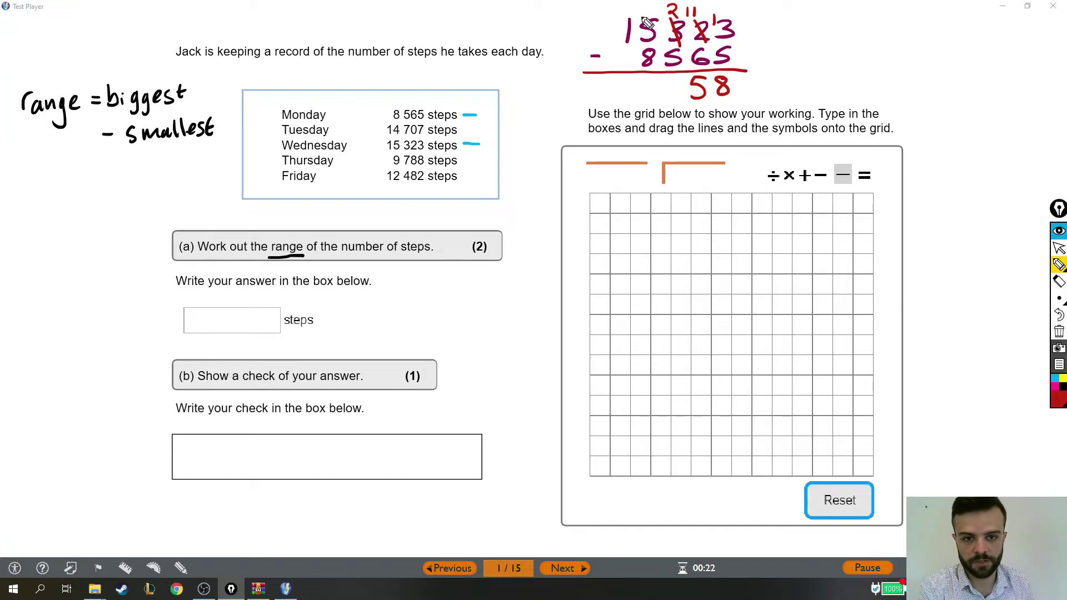
{"action": "mouse_move", "coordinate": [639, 17]}
{"action": "left_mouse_down"}
{"action": "mouse_move", "coordinate": [667, 19]}
{"action": "mouse_move", "coordinate": [670, 32]}
{"action": "left_mouse_up"}
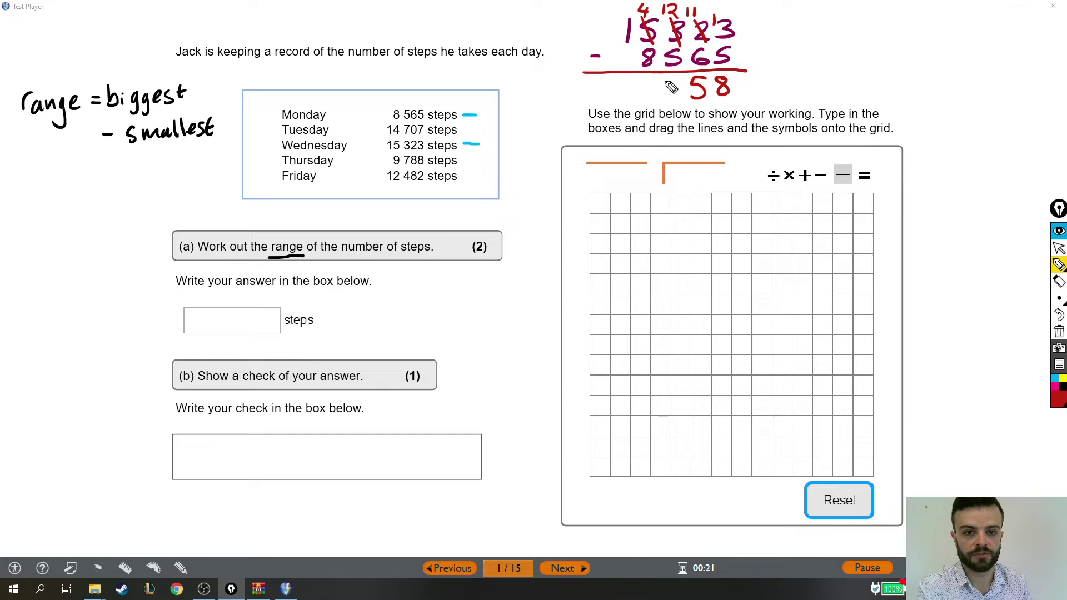
{"action": "left_click_drag", "start_coordinate": [666, 81], "coordinate": [672, 101]}
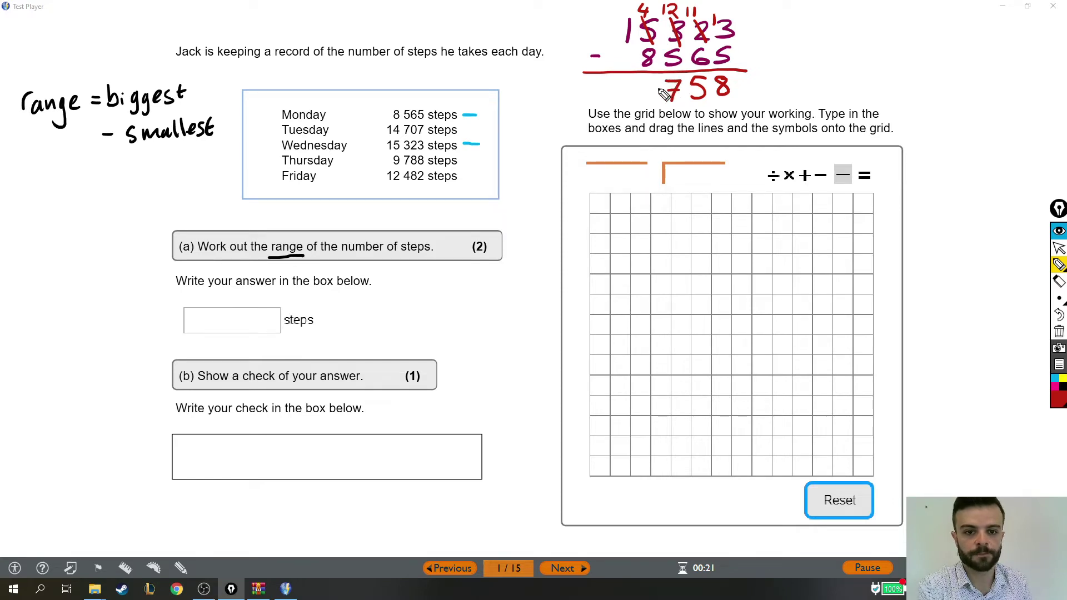
{"action": "left_click_drag", "start_coordinate": [620, 19], "coordinate": [633, 41]}
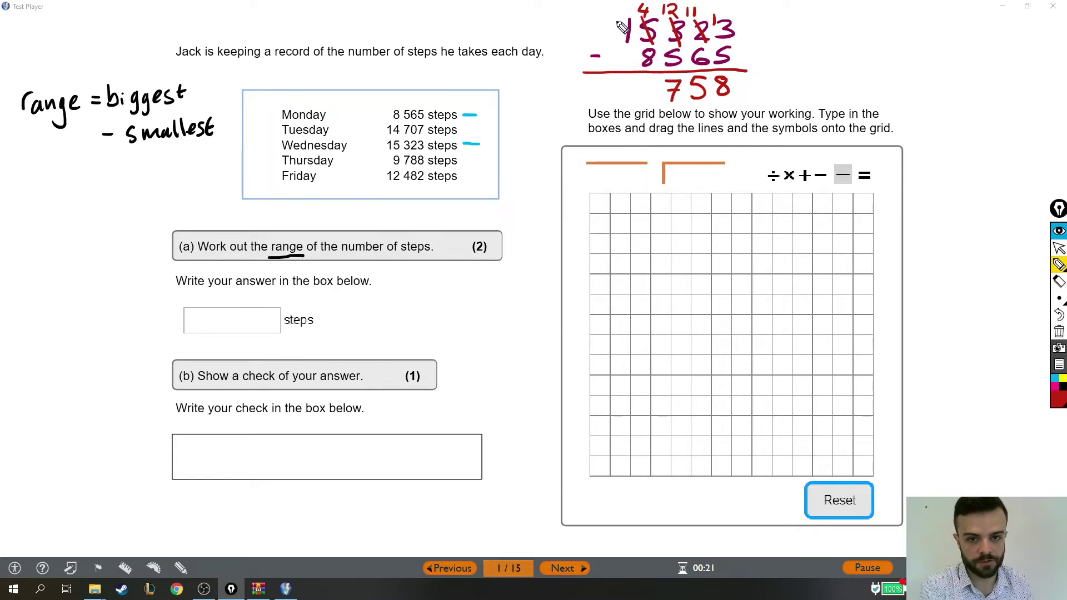
{"action": "left_click_drag", "start_coordinate": [617, 7], "coordinate": [634, 17]}
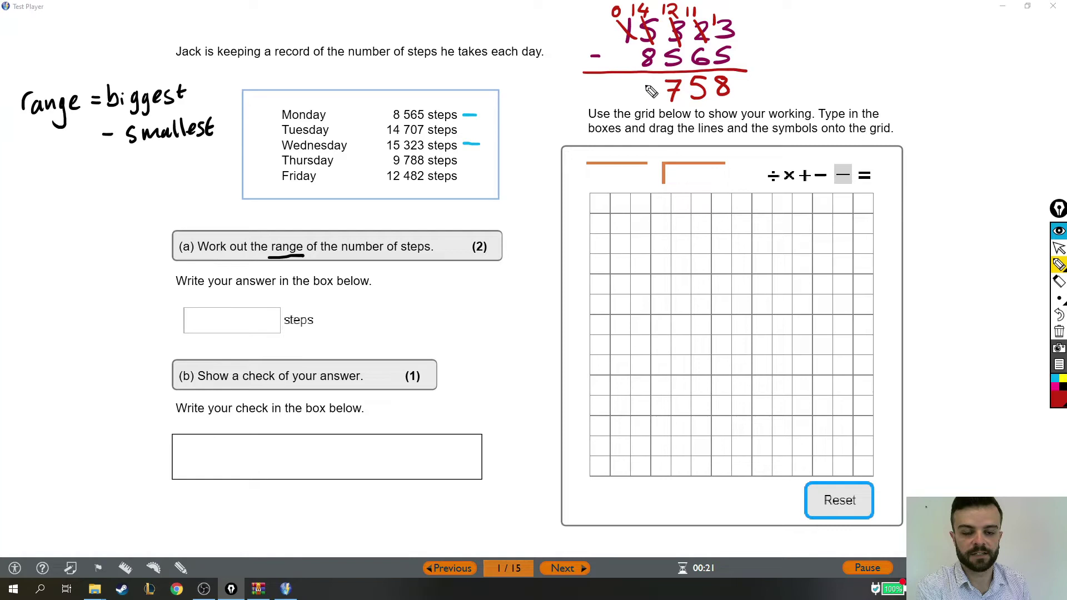
{"action": "left_click_drag", "start_coordinate": [656, 81], "coordinate": [644, 94]}
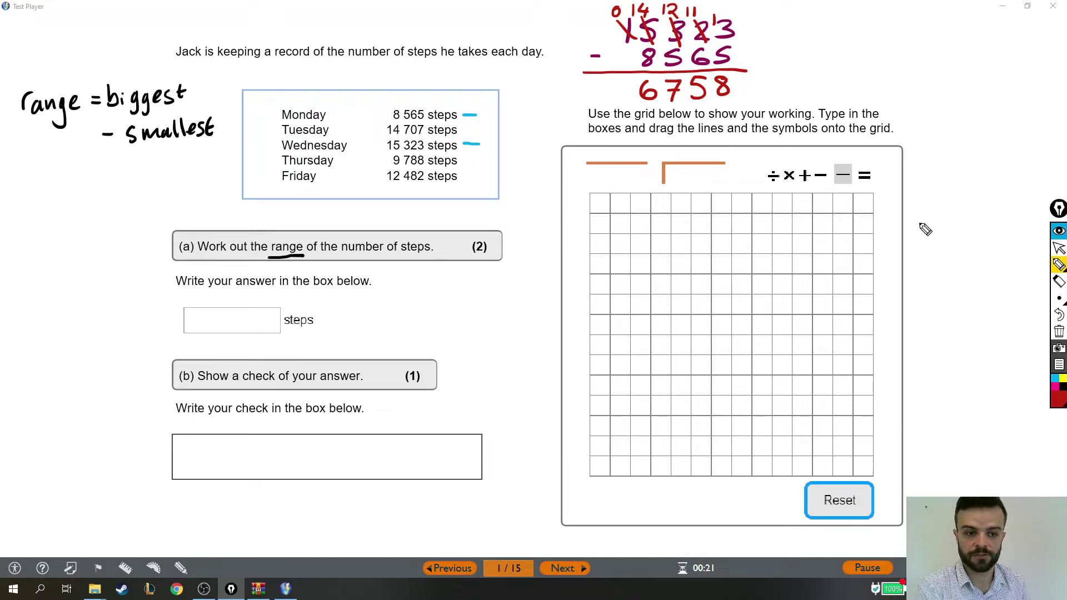
- Enter 15323 − 8565 = 6758 in the working grid and 6758 in the part (a) answer box
{"action": "left_click", "coordinate": [1059, 248]}
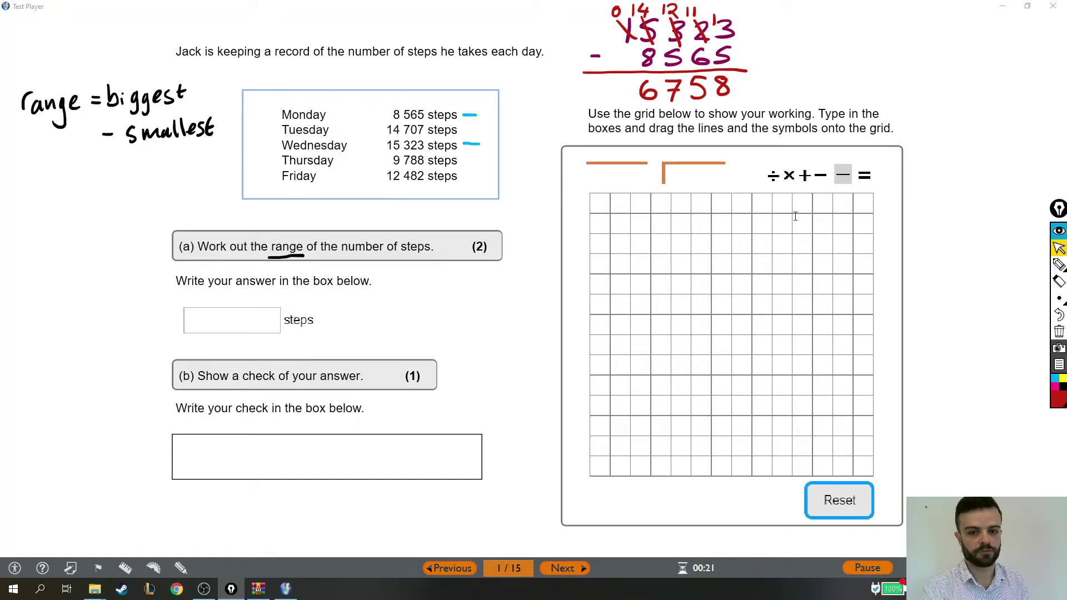
{"action": "left_click", "coordinate": [618, 226]}
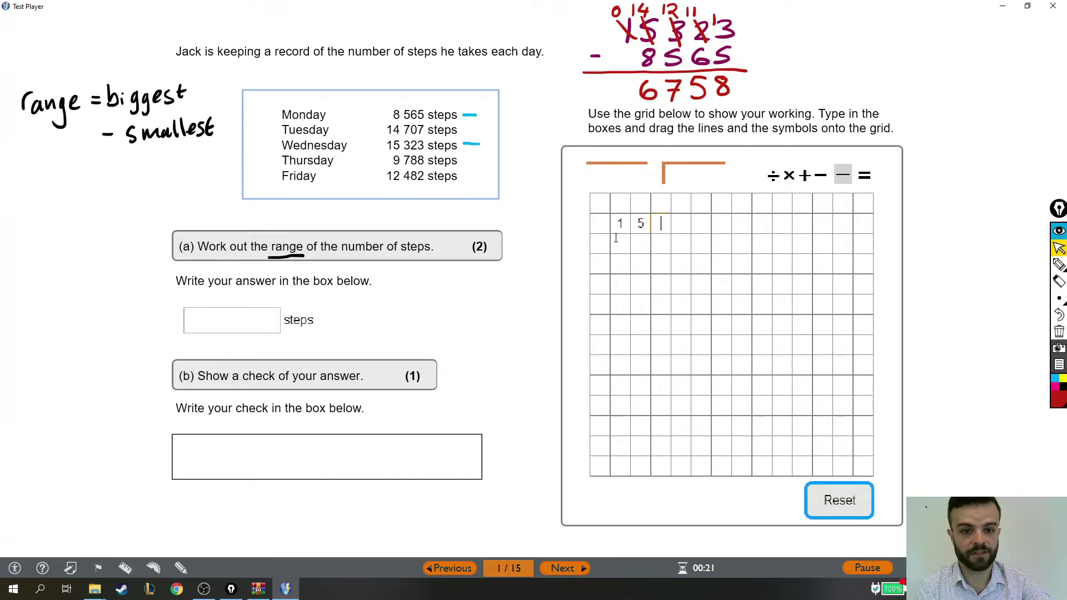
{"action": "type", "text": "323"}
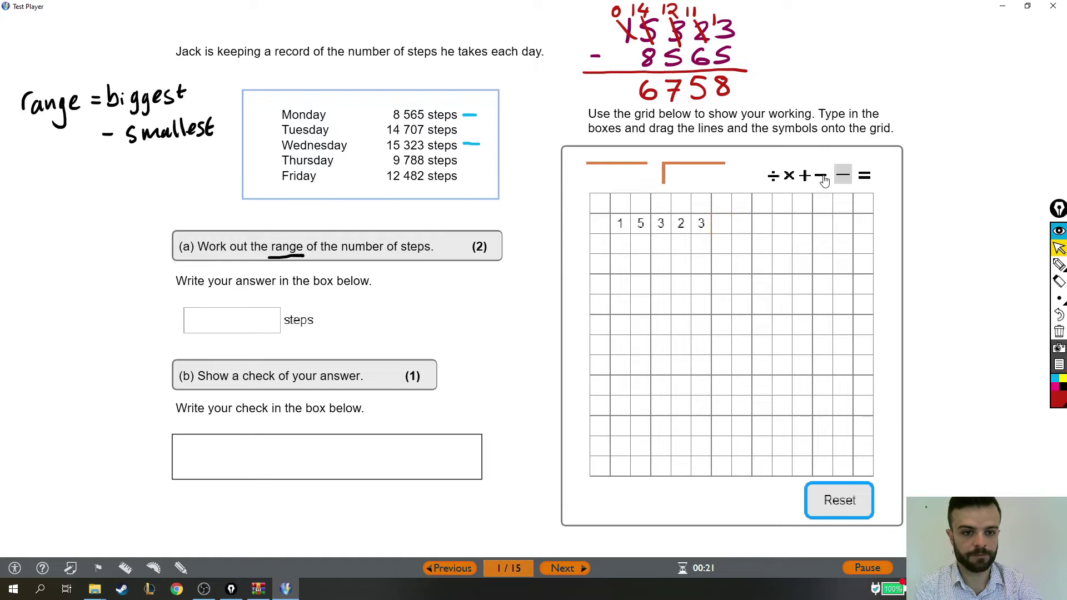
{"action": "left_click_drag", "start_coordinate": [824, 180], "coordinate": [816, 189]}
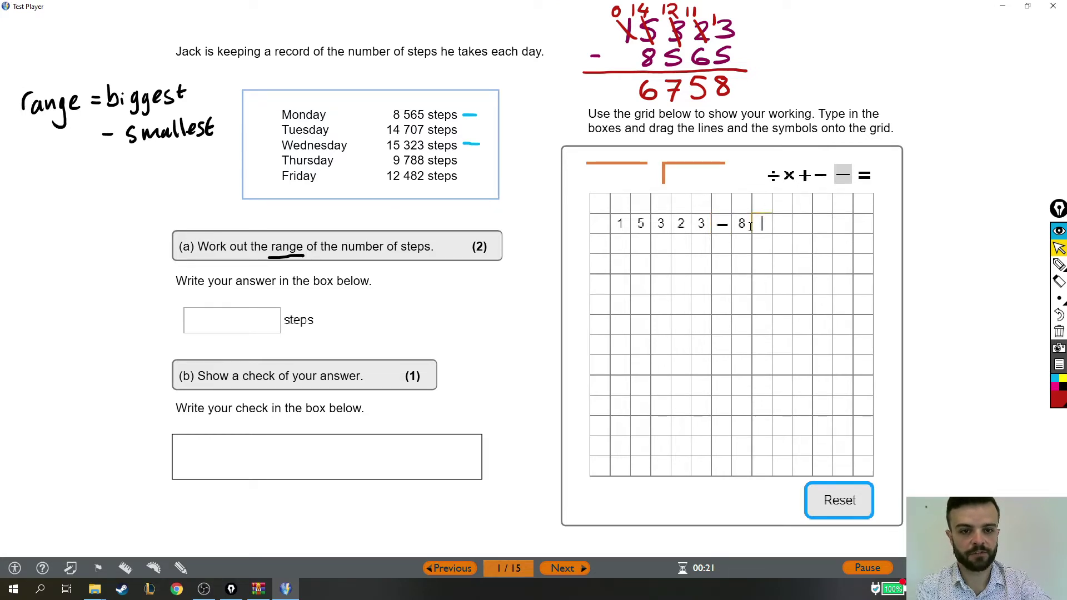
{"action": "type", "text": "65"}
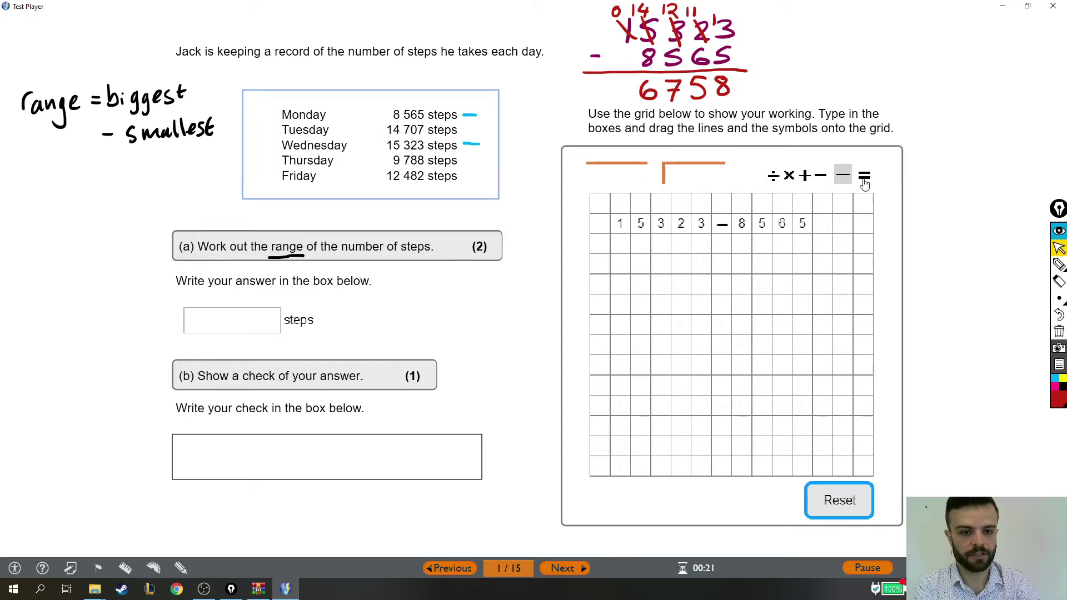
{"action": "left_click_drag", "start_coordinate": [864, 184], "coordinate": [795, 261]}
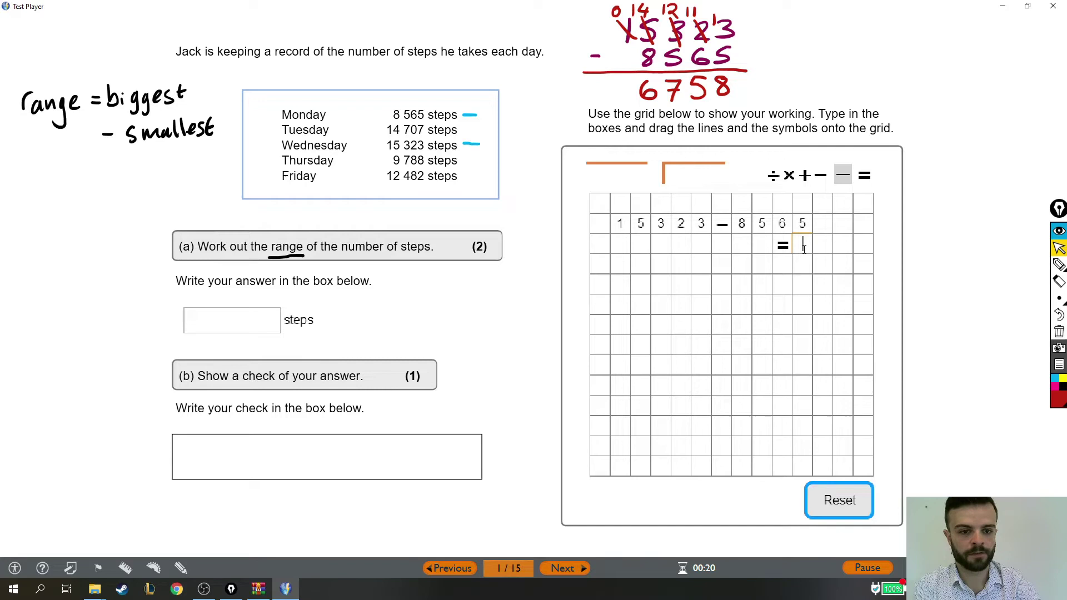
{"action": "type", "text": "6758"}
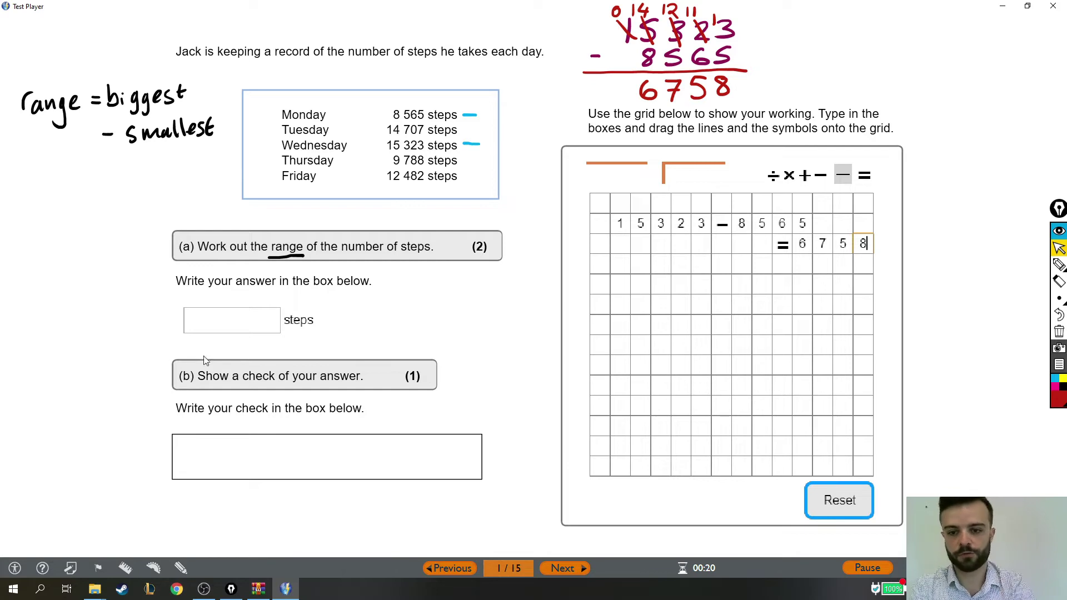
{"action": "left_click", "coordinate": [237, 314]}
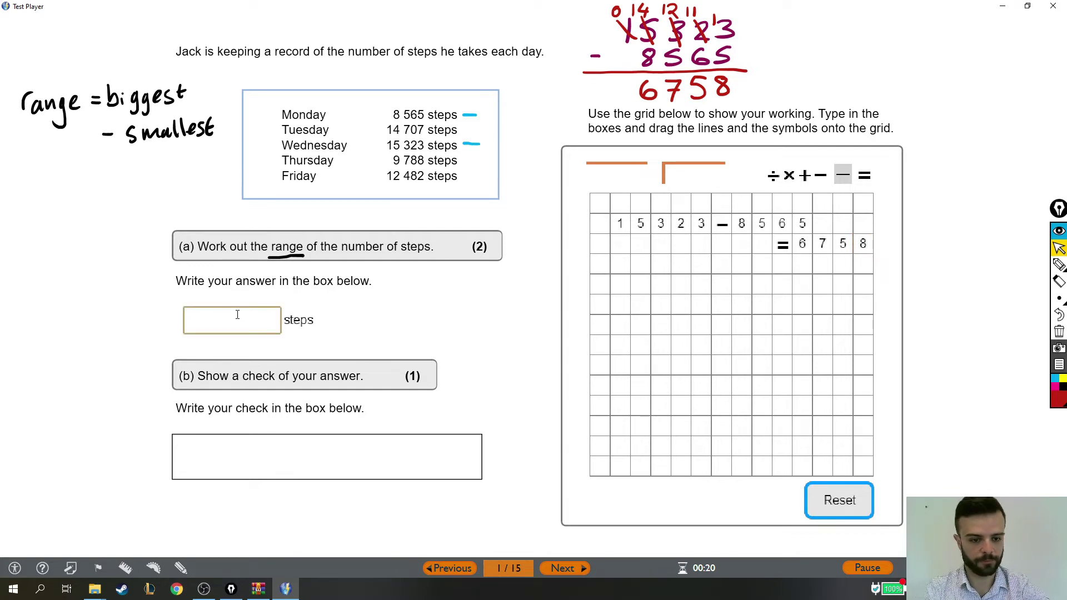
{"action": "type", "text": "6758"}
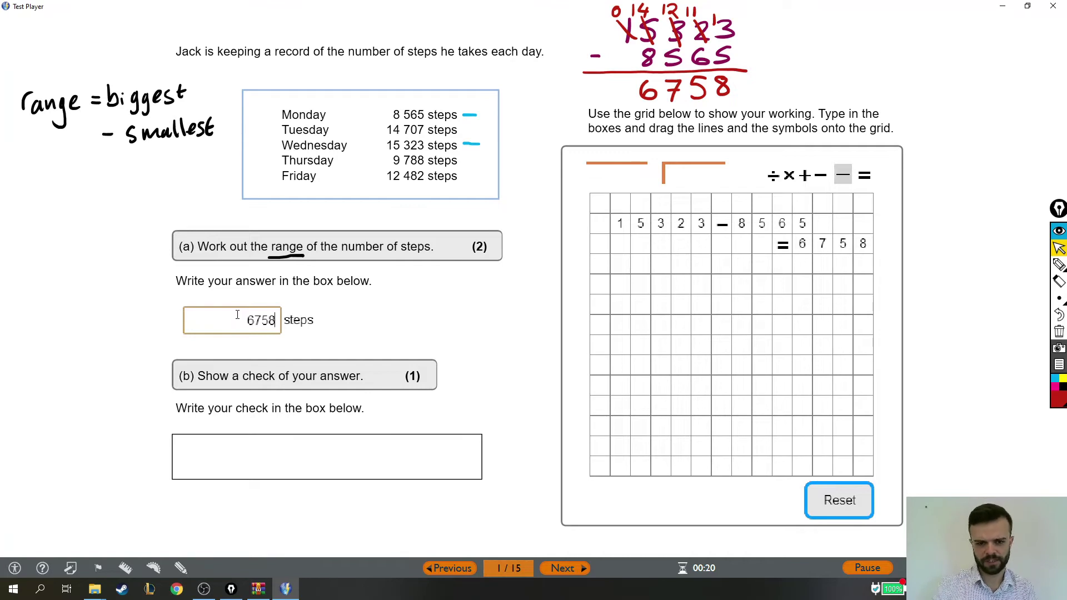
- Zoom the question page out and back in via Accessibility Settings, then close the panel
{"action": "left_click", "coordinate": [15, 568]}
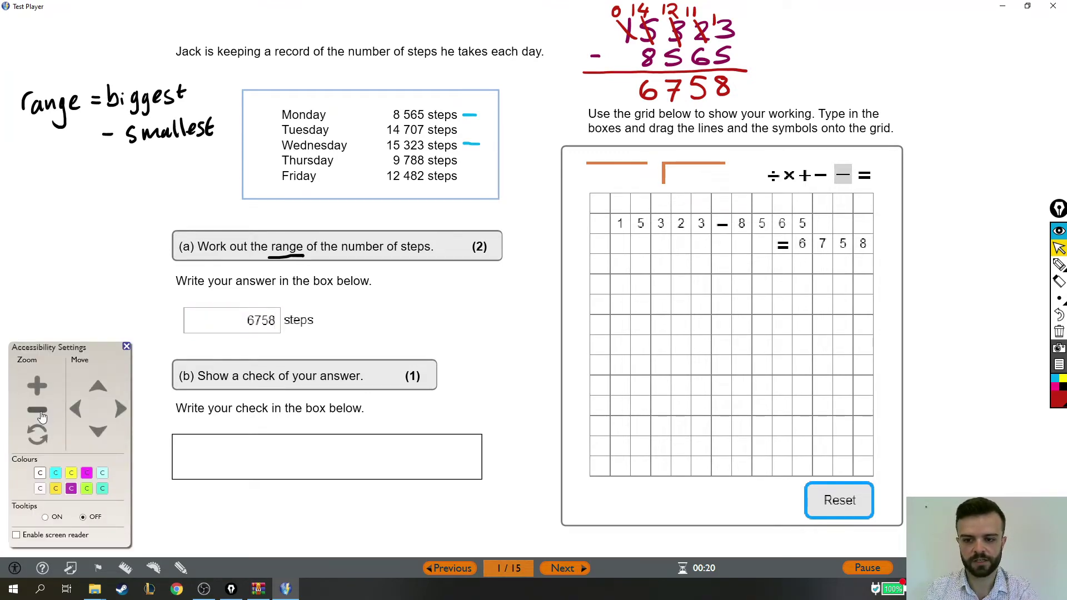
{"action": "left_click", "coordinate": [37, 411]}
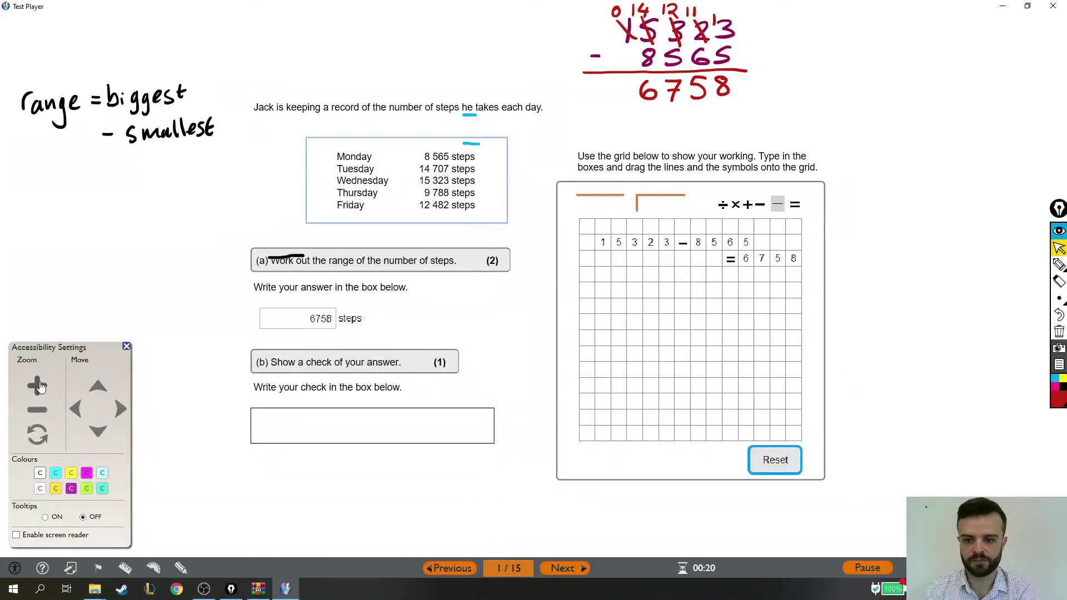
{"action": "left_click", "coordinate": [39, 386]}
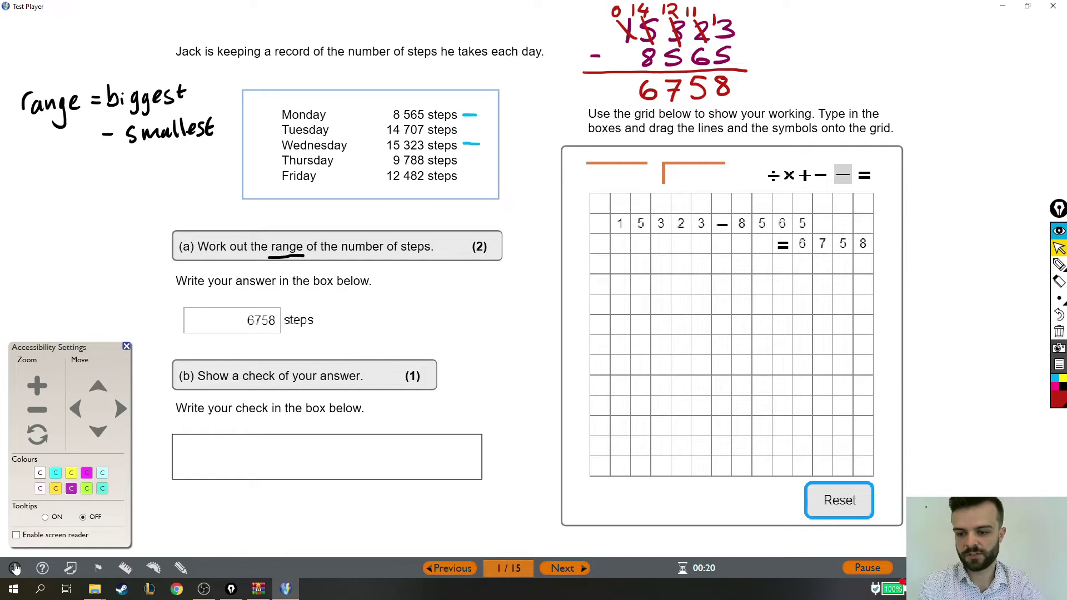
{"action": "left_click", "coordinate": [15, 568]}
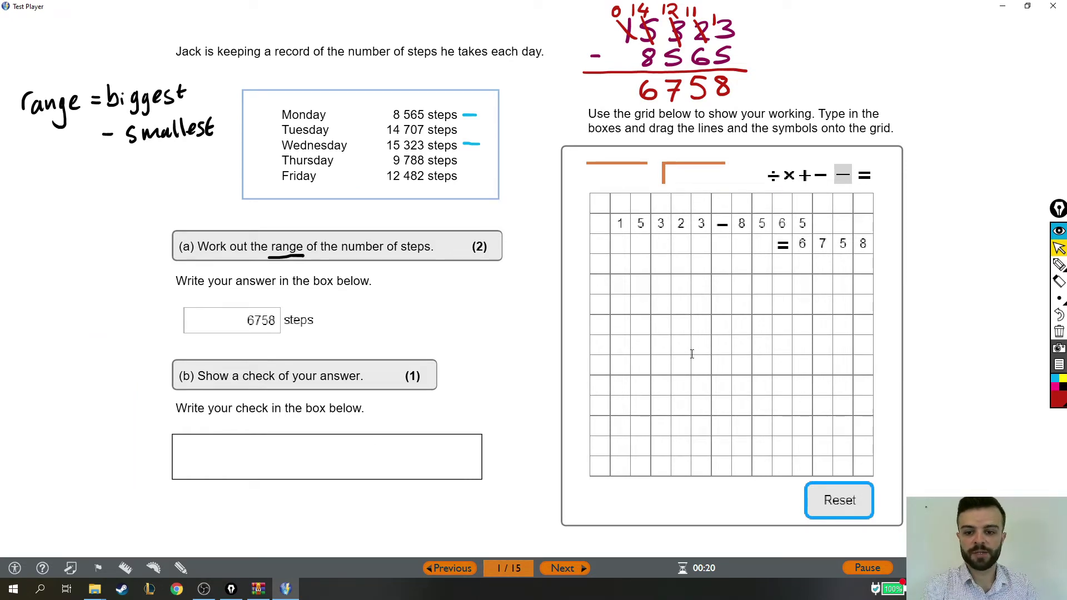
{"action": "left_click", "coordinate": [1057, 402]}
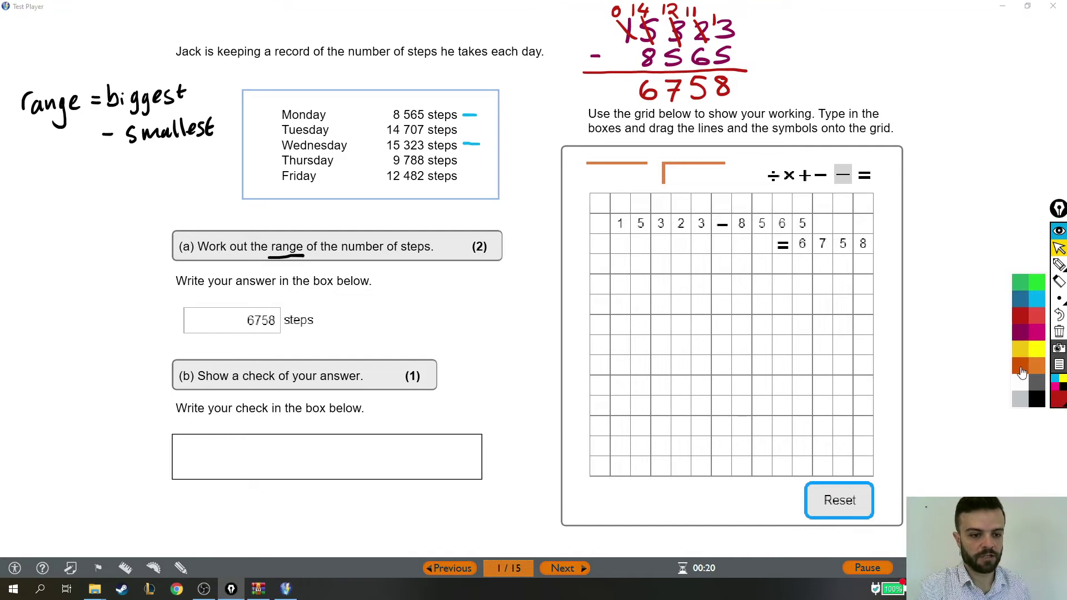
- Switch the pen to orange and write the example 10 + 6 = 16 in the margin
{"action": "left_click", "coordinate": [1021, 369]}
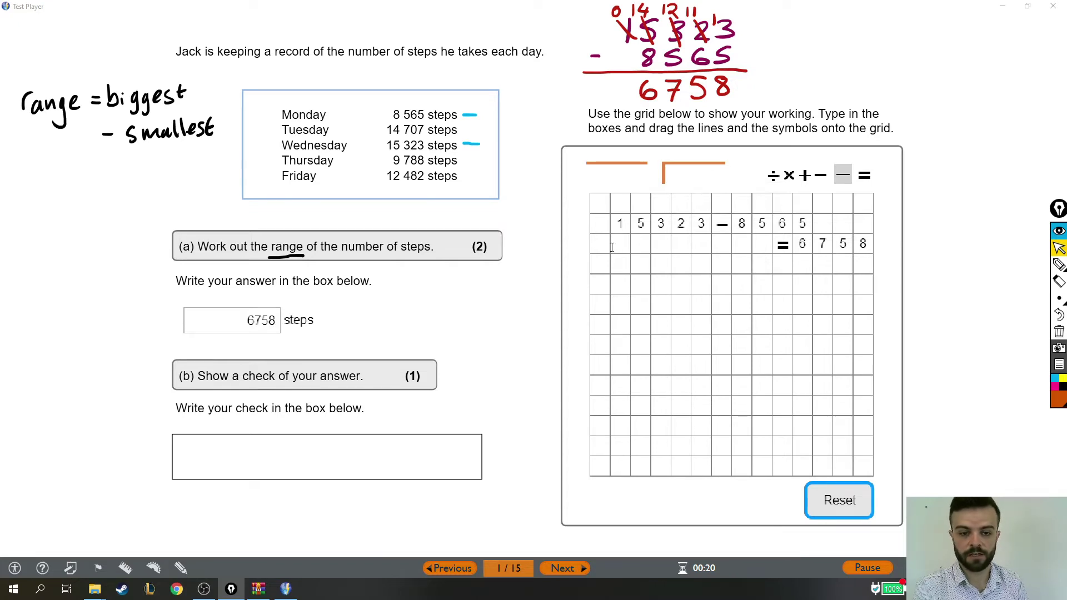
{"action": "left_click", "coordinate": [1058, 265]}
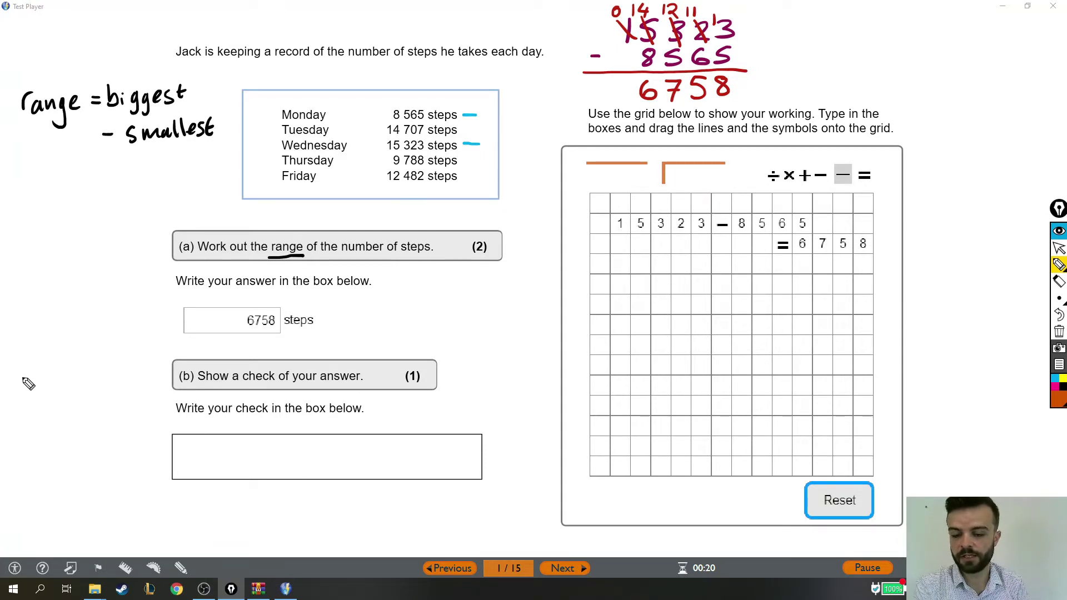
{"action": "mouse_move", "coordinate": [20, 364]}
{"action": "left_mouse_down"}
{"action": "mouse_move", "coordinate": [18, 384]}
{"action": "mouse_move", "coordinate": [34, 365]}
{"action": "mouse_move", "coordinate": [54, 386]}
{"action": "left_mouse_up"}
{"action": "left_click_drag", "start_coordinate": [47, 373], "coordinate": [106, 368]}
{"action": "left_click_drag", "start_coordinate": [93, 378], "coordinate": [121, 383]}
{"action": "left_click_drag", "start_coordinate": [140, 356], "coordinate": [140, 381]}
{"action": "left_click_drag", "start_coordinate": [11, 396], "coordinate": [145, 383]}
- Write the inverse 16 − 6 = 10 below it, circle the 10, then erase the example
{"action": "mouse_move", "coordinate": [19, 426]}
{"action": "left_mouse_down"}
{"action": "mouse_move", "coordinate": [21, 445]}
{"action": "mouse_move", "coordinate": [60, 437]}
{"action": "left_mouse_up"}
{"action": "mouse_move", "coordinate": [78, 426]}
{"action": "left_mouse_down"}
{"action": "mouse_move", "coordinate": [68, 438]}
{"action": "mouse_move", "coordinate": [82, 446]}
{"action": "mouse_move", "coordinate": [98, 432]}
{"action": "mouse_move", "coordinate": [116, 444]}
{"action": "left_mouse_up"}
{"action": "mouse_move", "coordinate": [138, 425]}
{"action": "left_mouse_down"}
{"action": "mouse_move", "coordinate": [129, 438]}
{"action": "mouse_move", "coordinate": [139, 423]}
{"action": "left_mouse_up"}
{"action": "left_click_drag", "start_coordinate": [25, 351], "coordinate": [30, 349]}
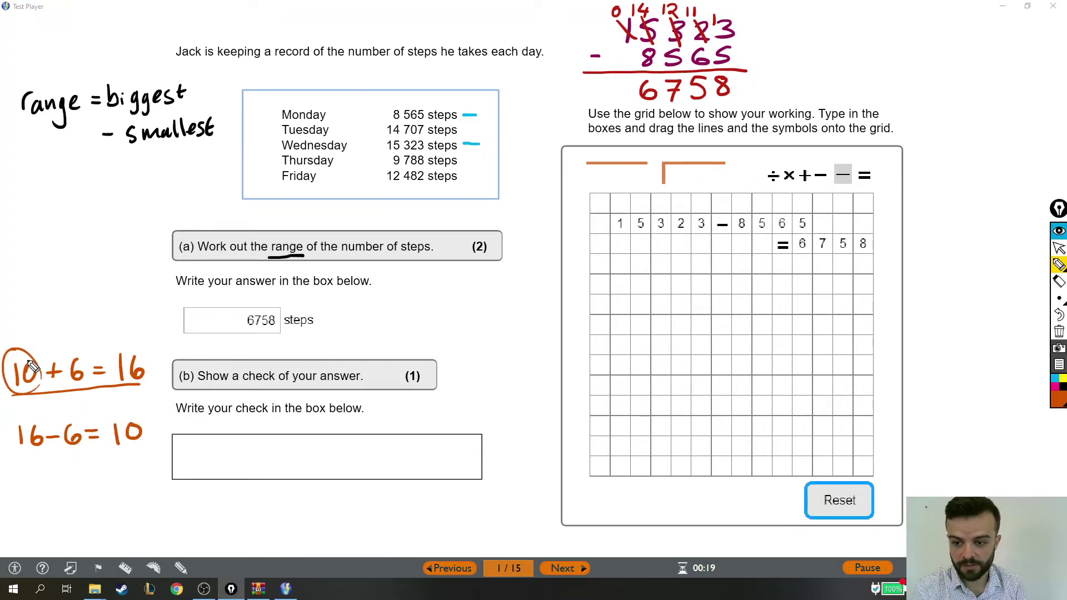
{"action": "left_click_drag", "start_coordinate": [136, 413], "coordinate": [134, 408]}
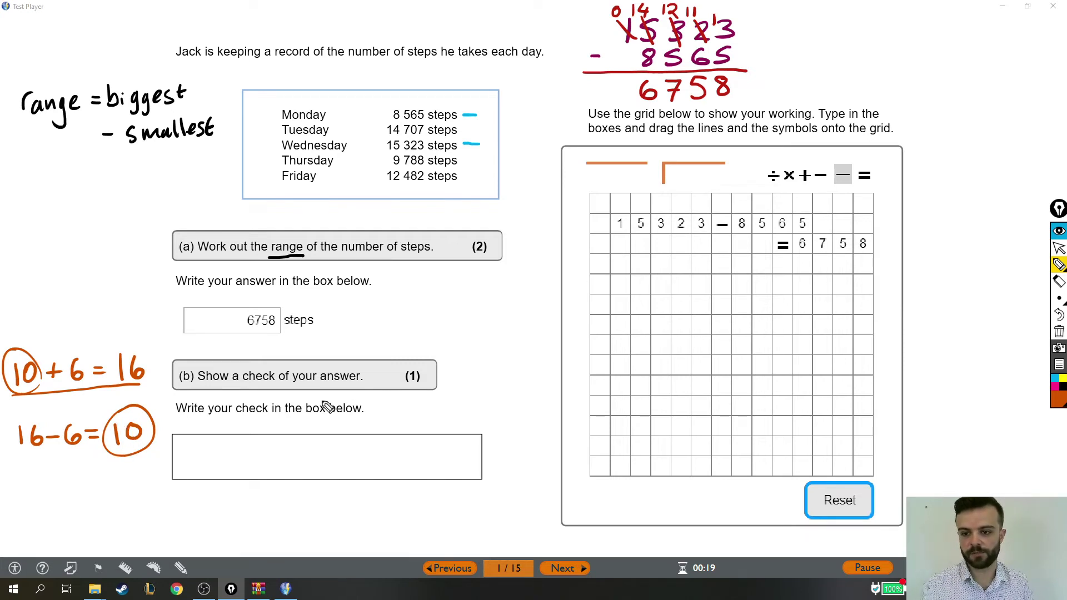
{"action": "mouse_move", "coordinate": [128, 431]}
{"action": "left_mouse_down"}
{"action": "mouse_move", "coordinate": [75, 469]}
{"action": "mouse_move", "coordinate": [4, 393]}
{"action": "mouse_move", "coordinate": [83, 369]}
{"action": "mouse_move", "coordinate": [136, 389]}
{"action": "left_mouse_up"}
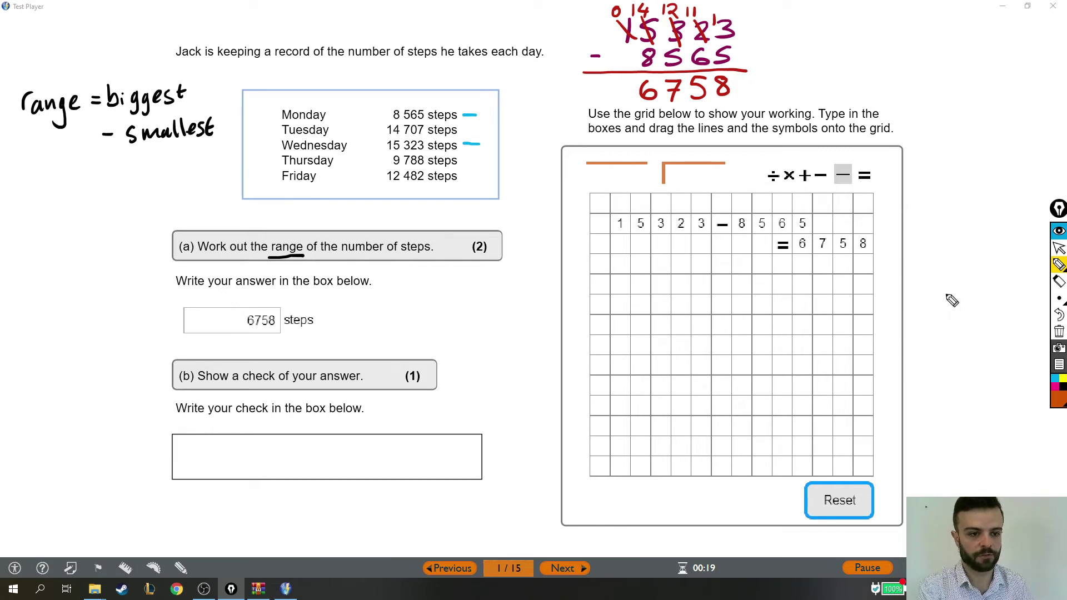
- Type the check row 6758 + 8565 into a new row of the working grid
{"action": "left_click", "coordinate": [1058, 253]}
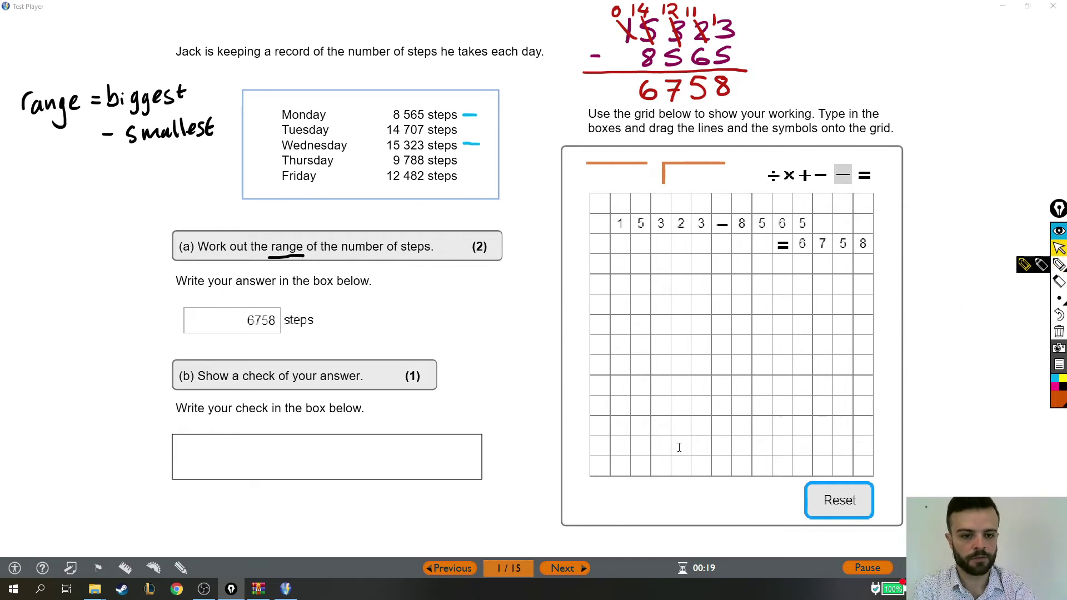
{"action": "left_click", "coordinate": [598, 367]}
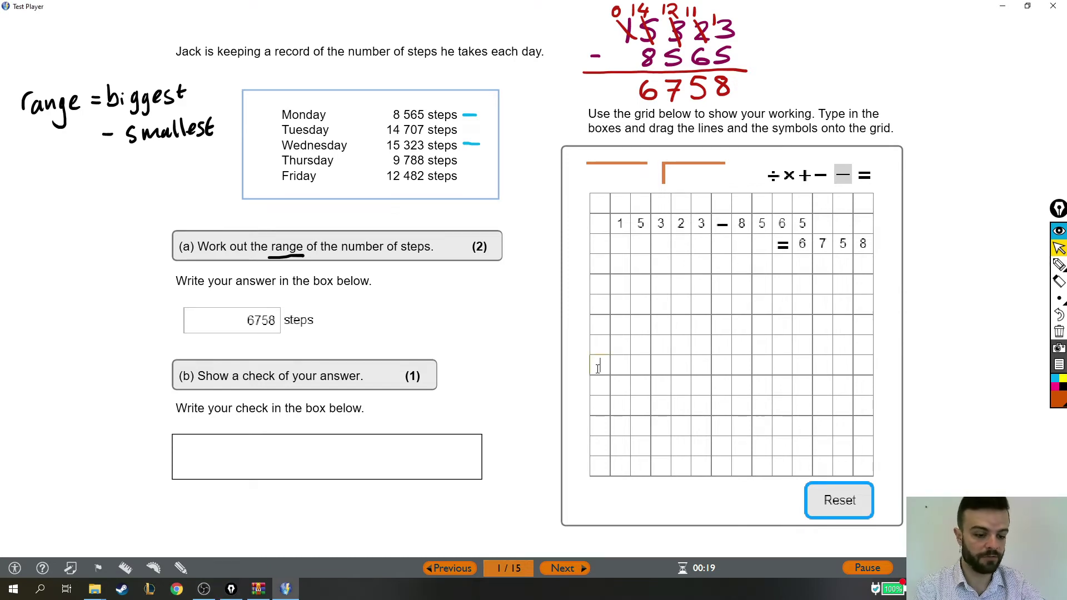
{"action": "type", "text": "6758"}
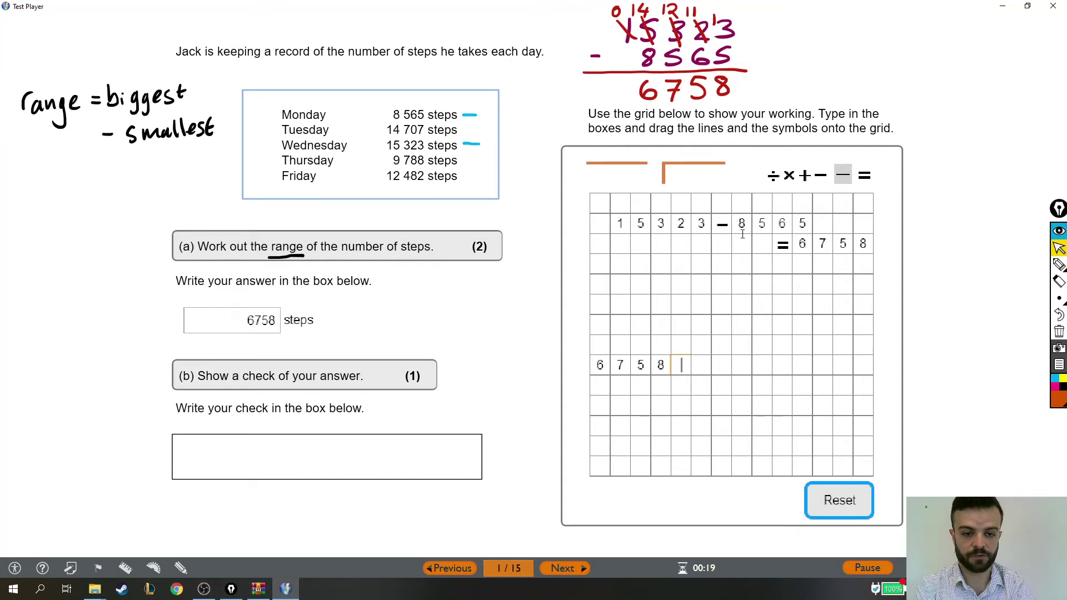
{"action": "type", "text": "+"}
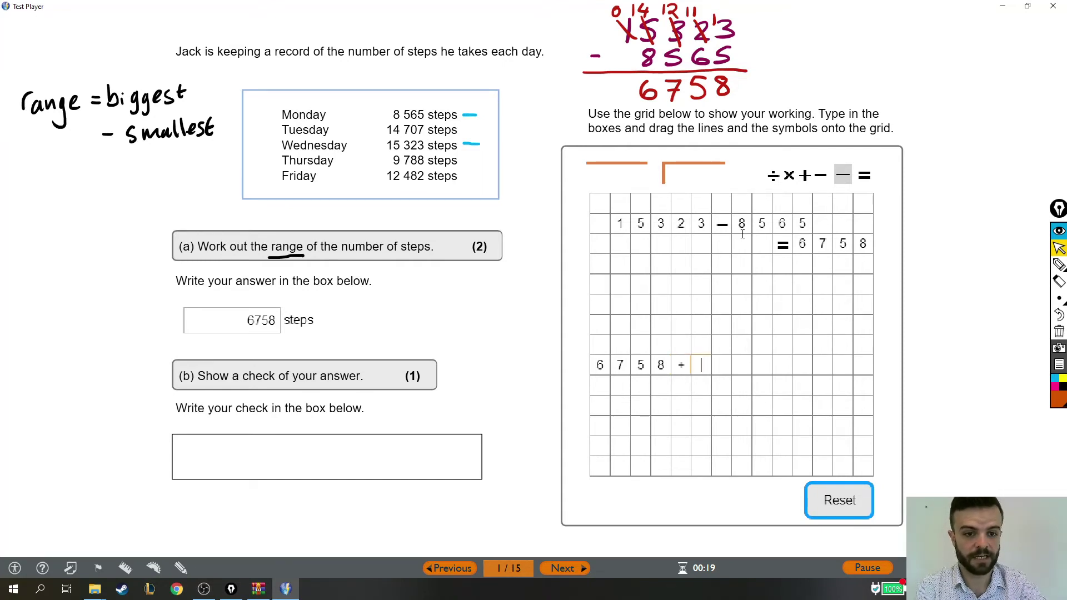
{"action": "type", "text": "8565"}
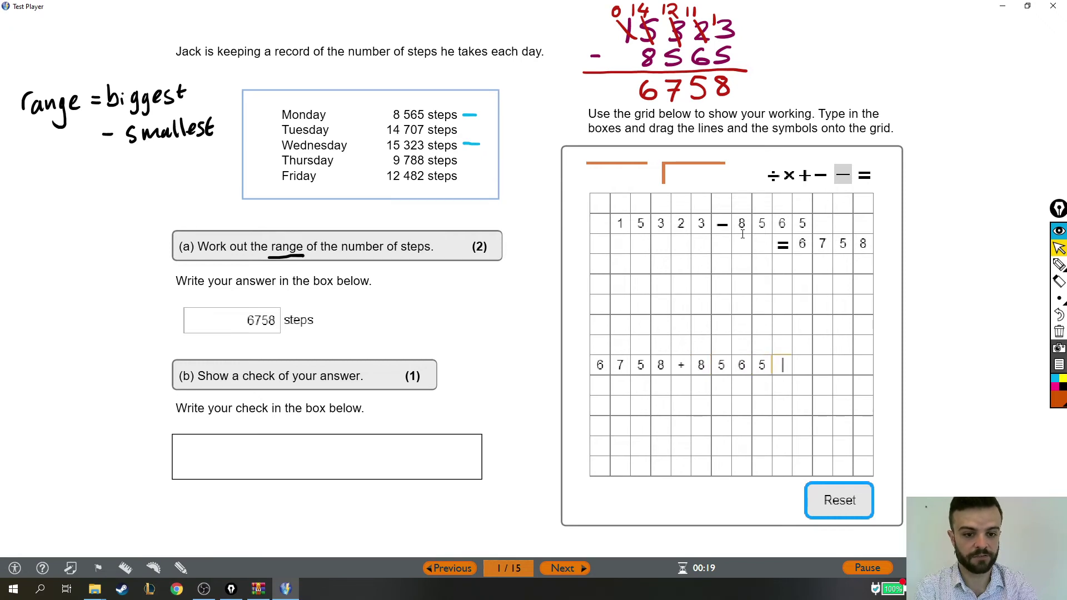
{"action": "left_click", "coordinate": [763, 389]}
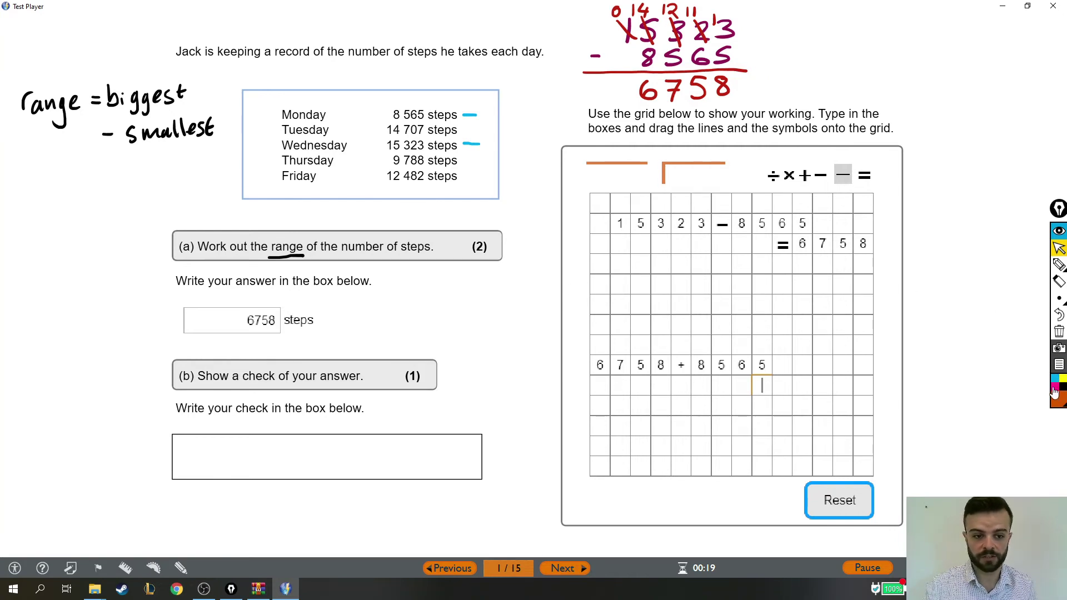
{"action": "left_click", "coordinate": [1058, 265]}
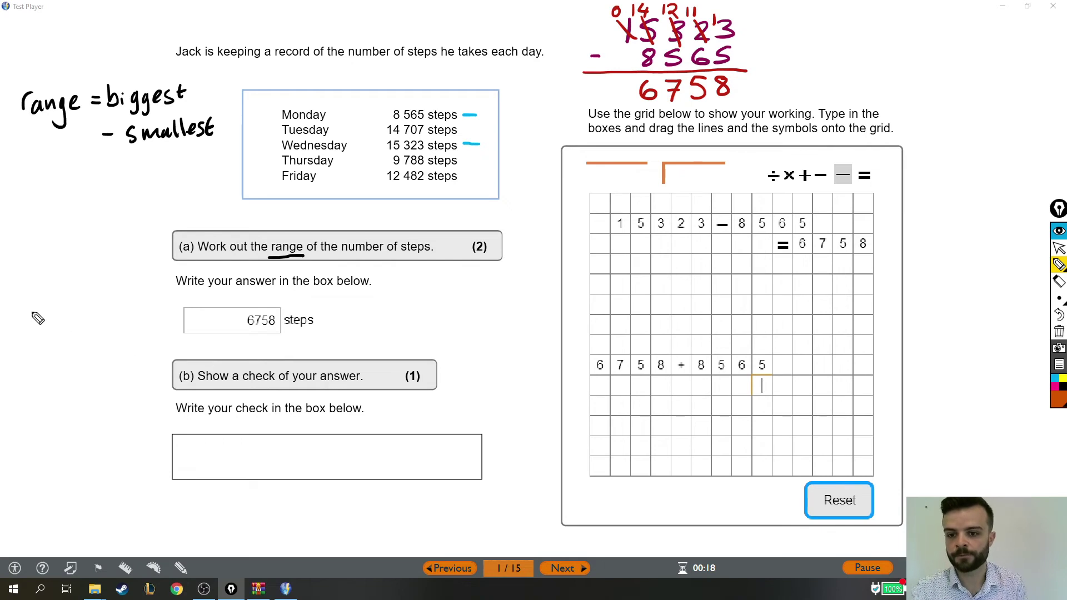
- Handwrite 6758 + 8565 in the margin and add it with carries to get 15323
{"action": "mouse_move", "coordinate": [61, 309]}
{"action": "left_mouse_down"}
{"action": "mouse_move", "coordinate": [48, 323]}
{"action": "mouse_move", "coordinate": [83, 331]}
{"action": "mouse_move", "coordinate": [130, 312]}
{"action": "left_mouse_up"}
{"action": "left_click_drag", "start_coordinate": [16, 364], "coordinate": [32, 364]}
{"action": "mouse_move", "coordinate": [23, 355]}
{"action": "left_mouse_down"}
{"action": "mouse_move", "coordinate": [23, 371]}
{"action": "mouse_move", "coordinate": [59, 351]}
{"action": "mouse_move", "coordinate": [75, 366]}
{"action": "mouse_move", "coordinate": [123, 362]}
{"action": "mouse_move", "coordinate": [94, 384]}
{"action": "mouse_move", "coordinate": [11, 389]}
{"action": "left_mouse_up"}
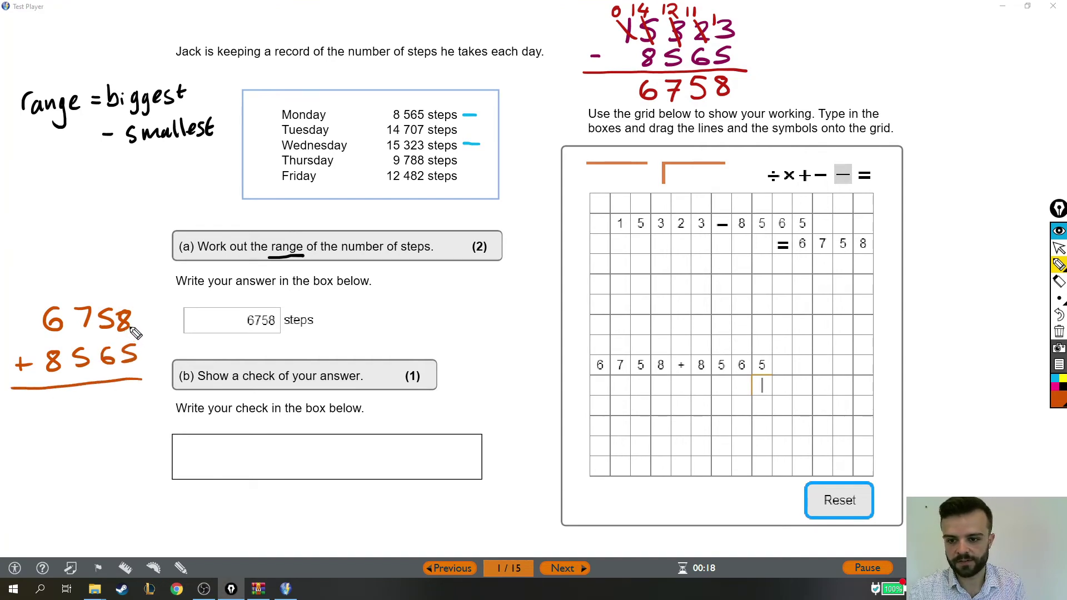
{"action": "left_click_drag", "start_coordinate": [129, 392], "coordinate": [128, 409]}
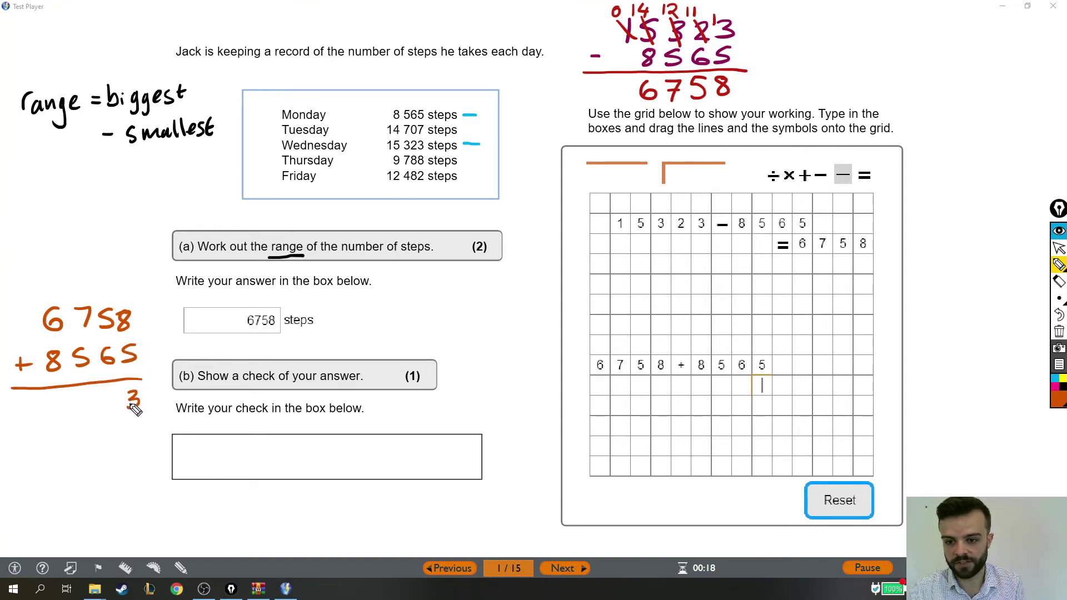
{"action": "left_click_drag", "start_coordinate": [108, 292], "coordinate": [108, 303]}
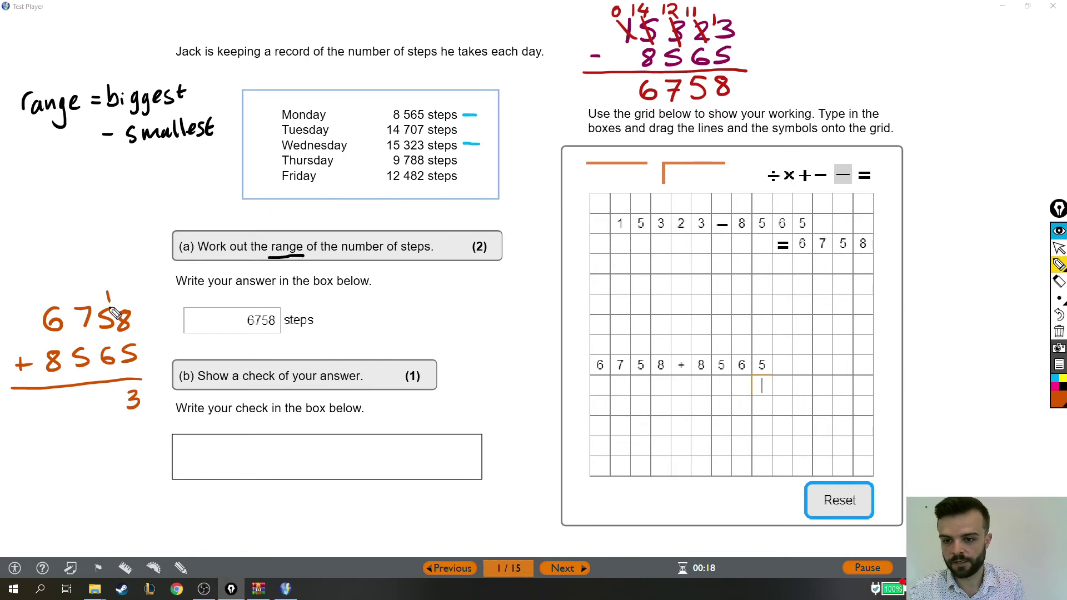
{"action": "left_click_drag", "start_coordinate": [102, 400], "coordinate": [117, 412]}
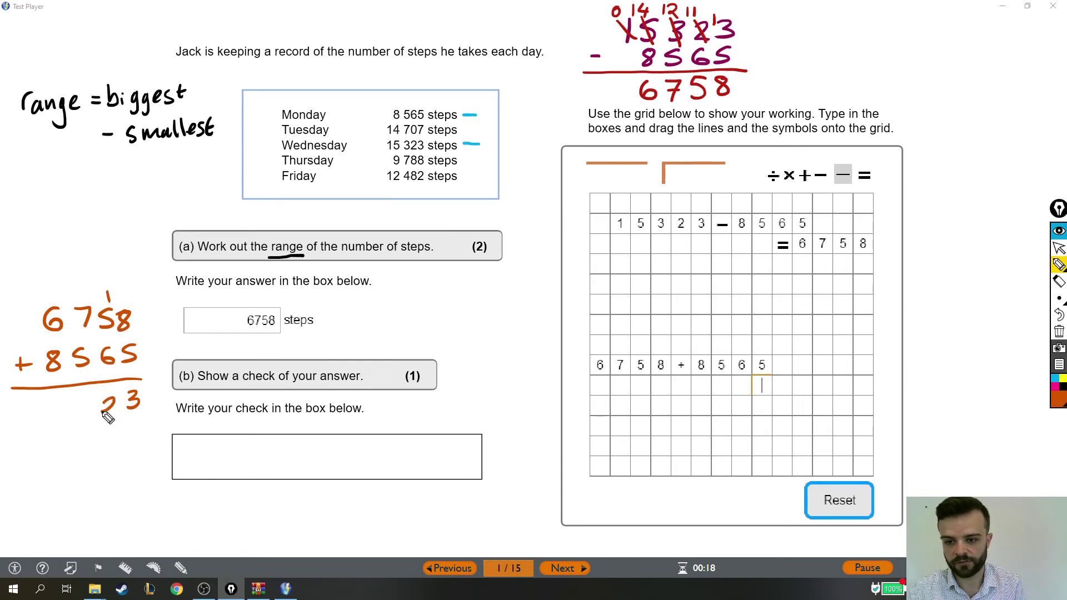
{"action": "left_click_drag", "start_coordinate": [82, 292], "coordinate": [81, 303]}
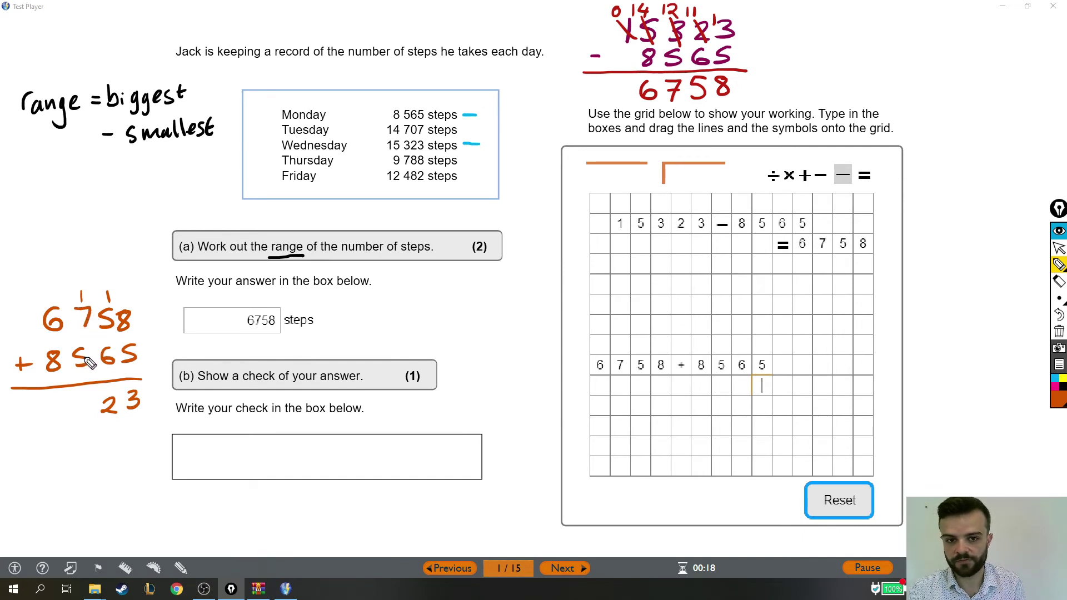
{"action": "left_click_drag", "start_coordinate": [76, 396], "coordinate": [77, 415]}
{"action": "left_click_drag", "start_coordinate": [53, 286], "coordinate": [52, 300]}
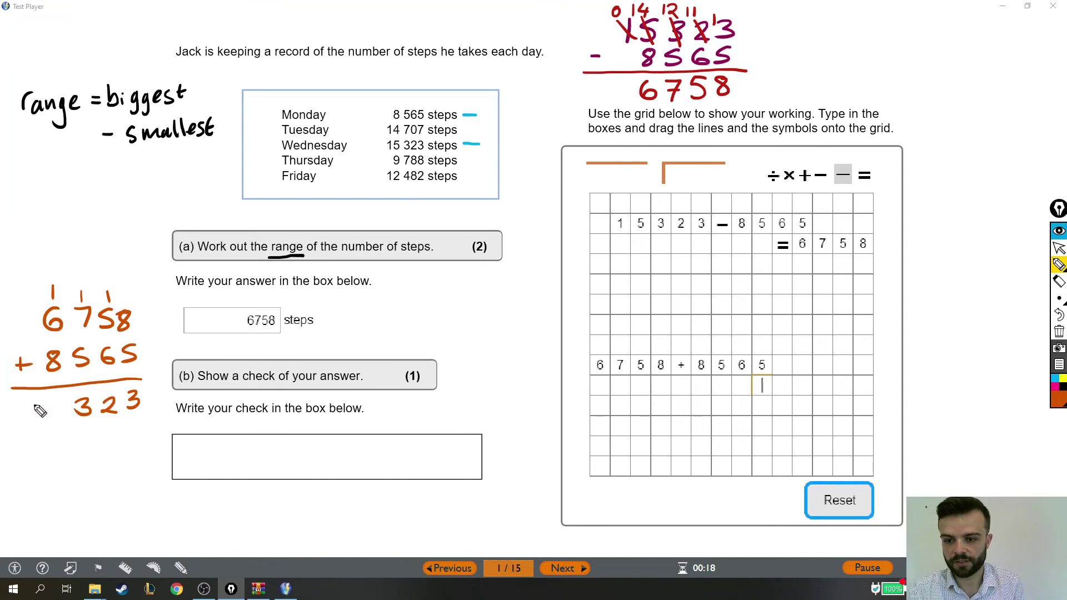
{"action": "mouse_move", "coordinate": [37, 401]}
{"action": "left_mouse_down"}
{"action": "mouse_move", "coordinate": [36, 416]}
{"action": "mouse_move", "coordinate": [62, 418]}
{"action": "left_mouse_up"}
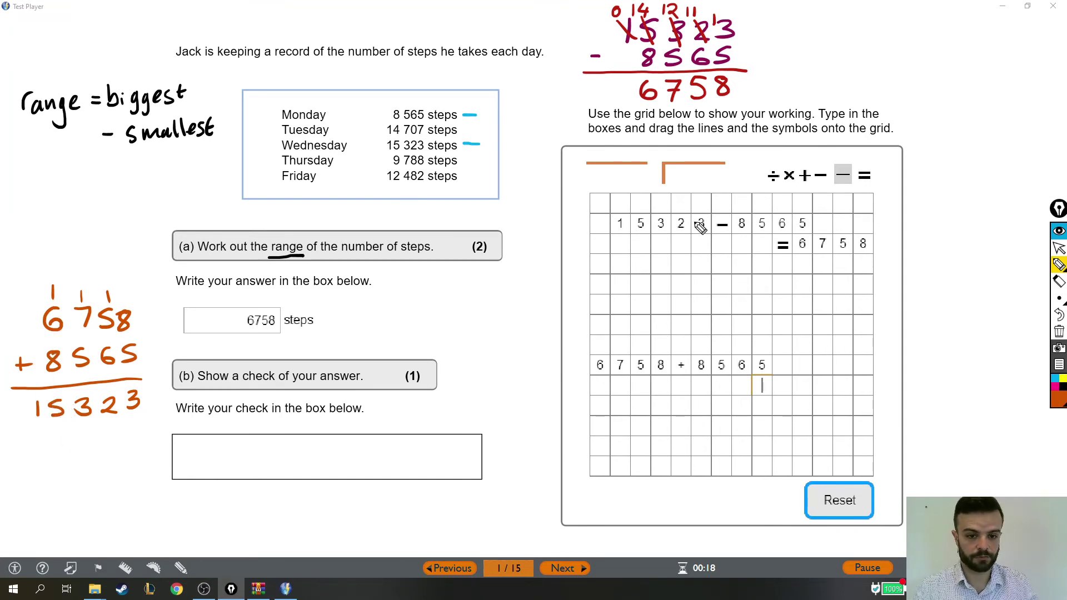
- Complete the grid check row with = 15323 below 6758 + 8565
{"action": "left_click", "coordinate": [1058, 249]}
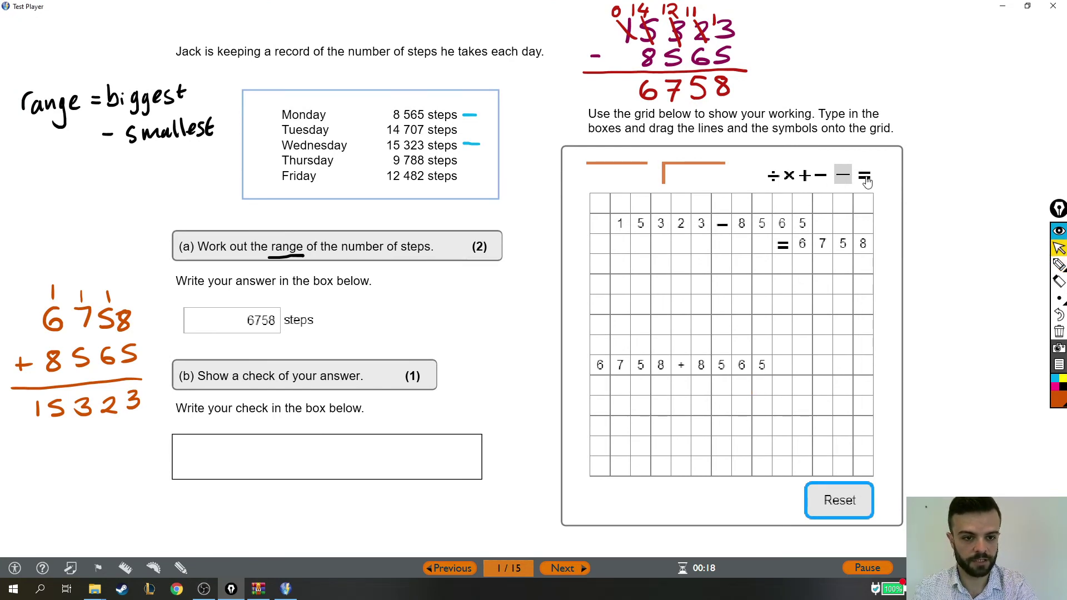
{"action": "left_click_drag", "start_coordinate": [863, 176], "coordinate": [742, 391]}
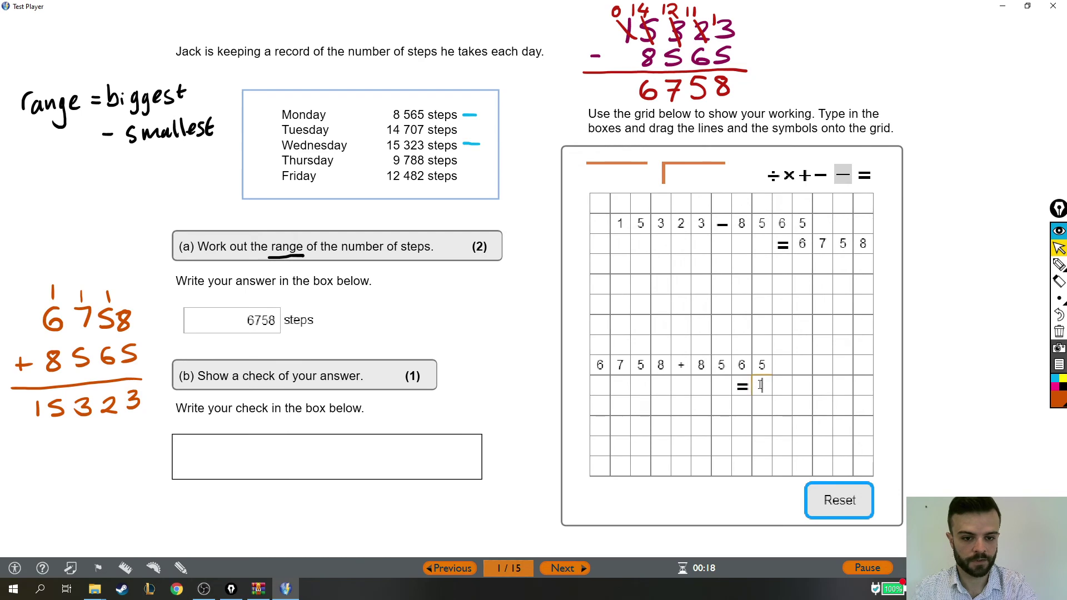
{"action": "type", "text": "15323"}
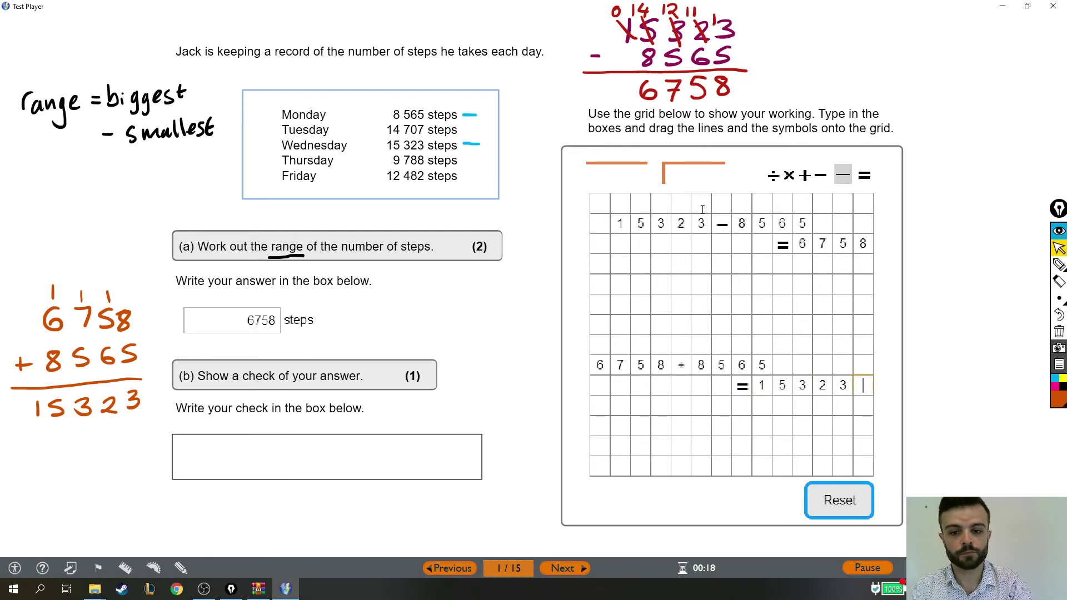
{"action": "left_click", "coordinate": [270, 455]}
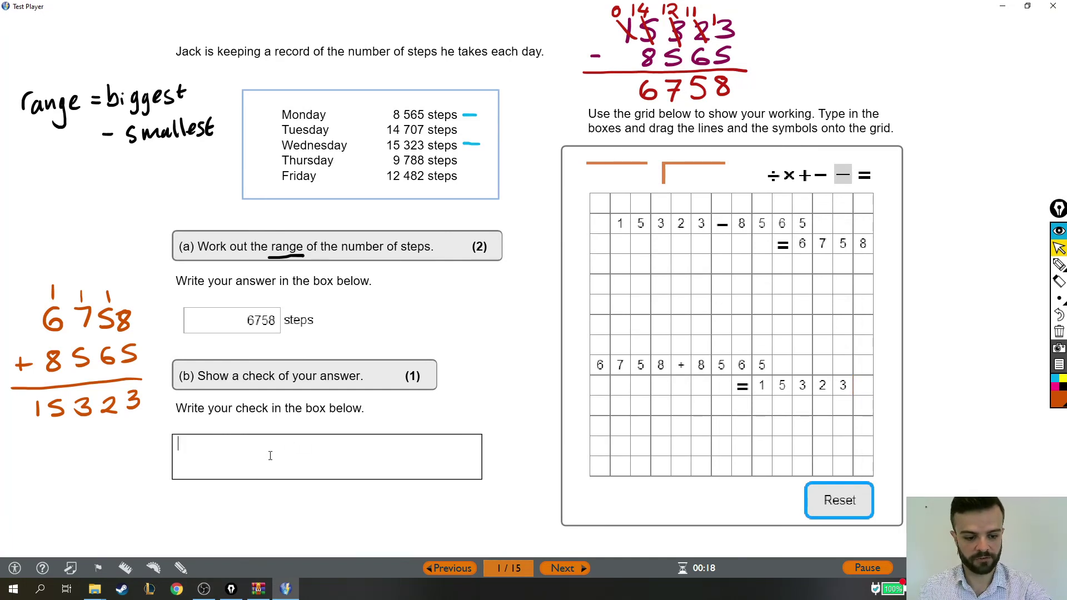
- Type 6758+8565=15323 into the part (b) check box
{"action": "type", "text": "6758+"}
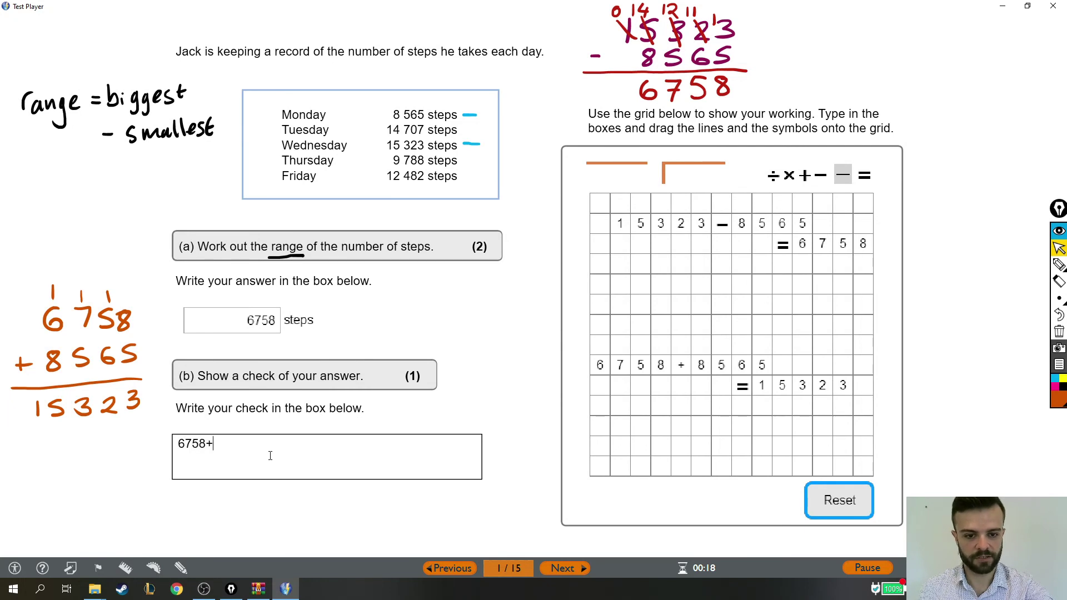
{"action": "type", "text": "8565="}
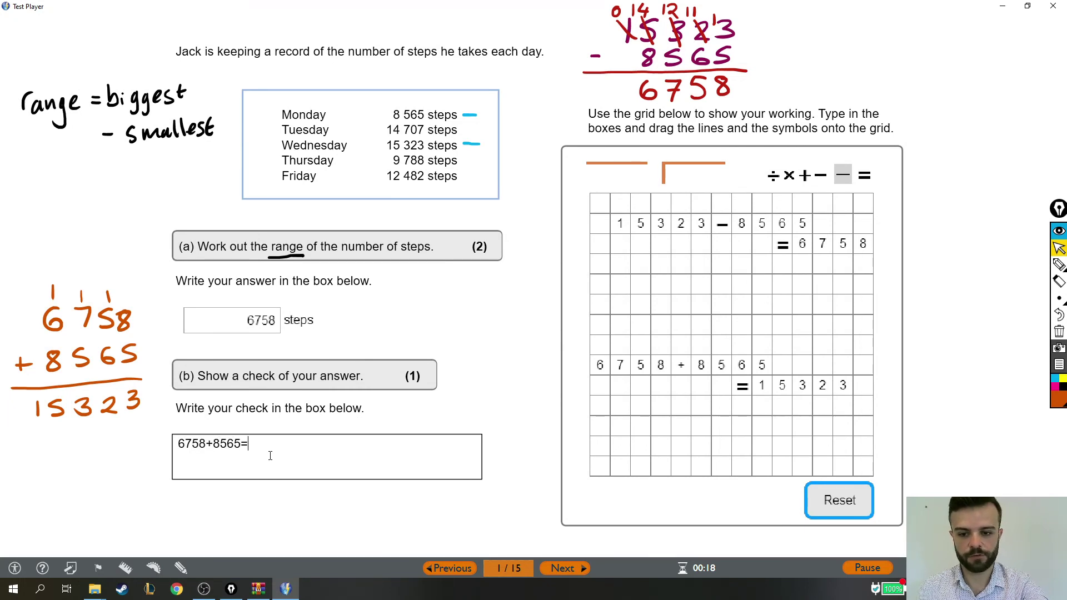
{"action": "type", "text": "15"}
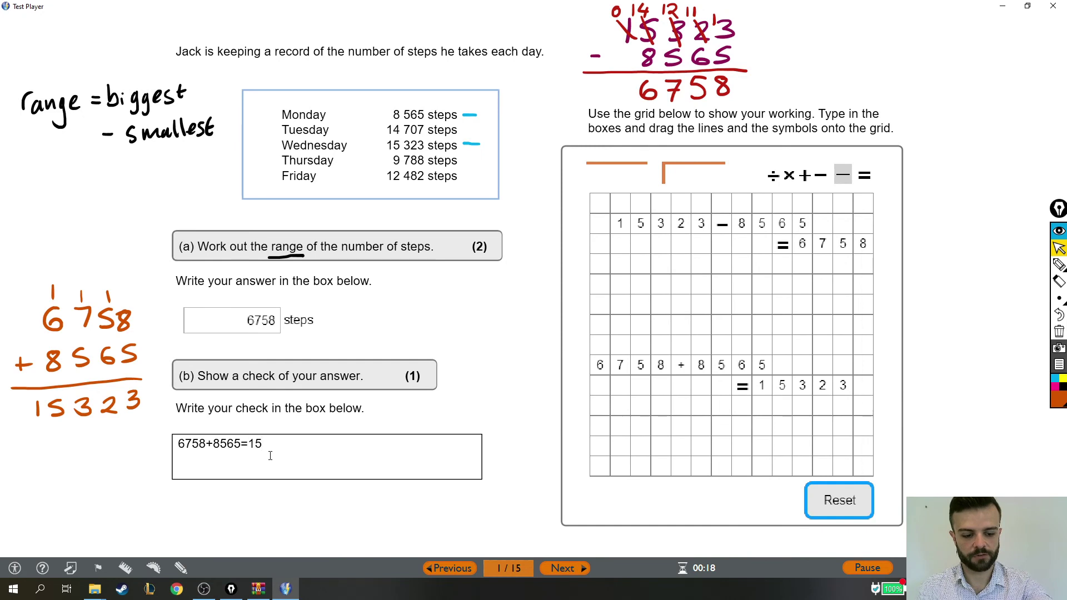
{"action": "type", "text": "323"}
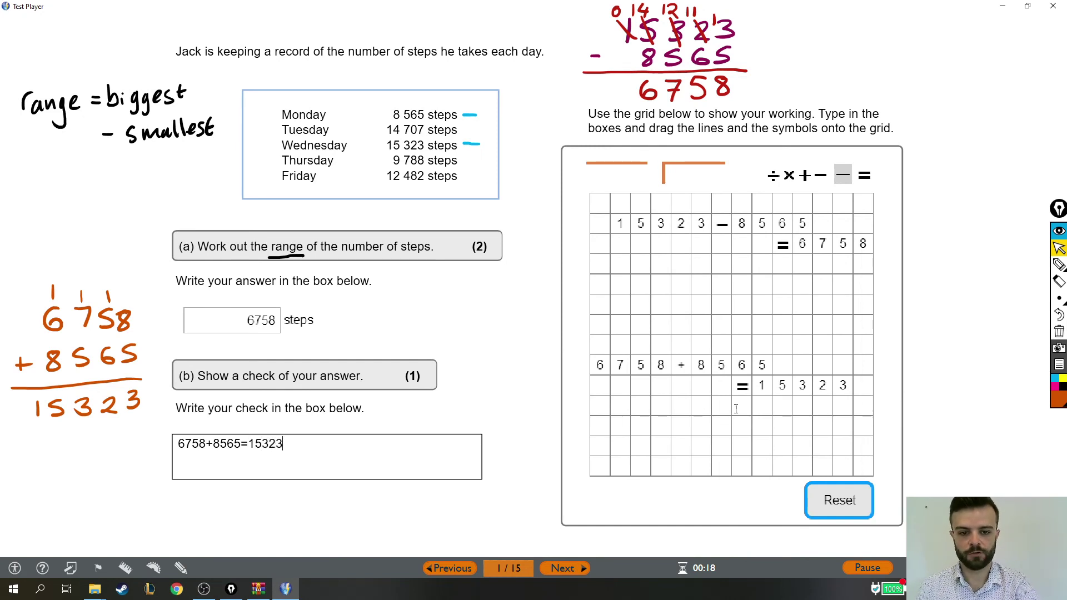